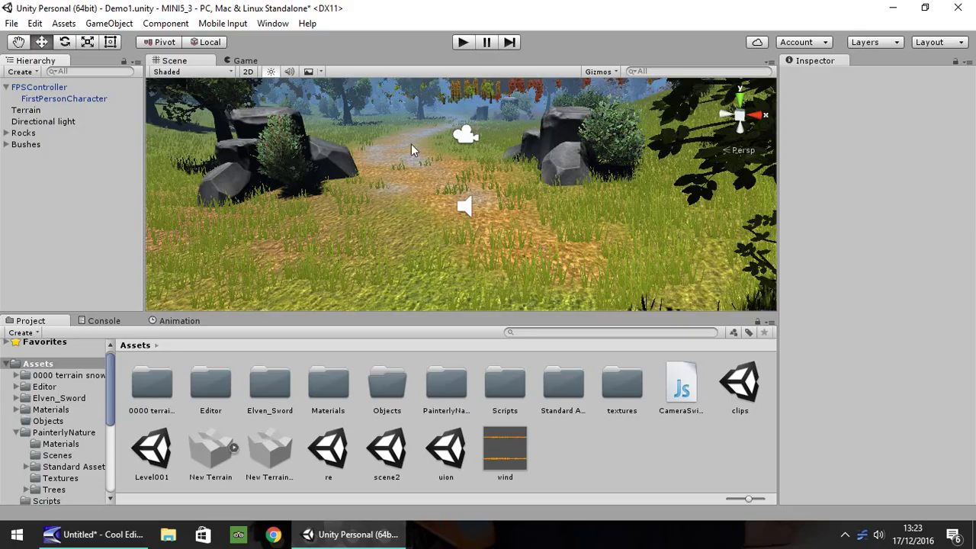
Play-test the forest scene, walking the character along the path to check grass and tree movement, and stop playback
{"action": "left_click", "coordinate": [464, 43]}
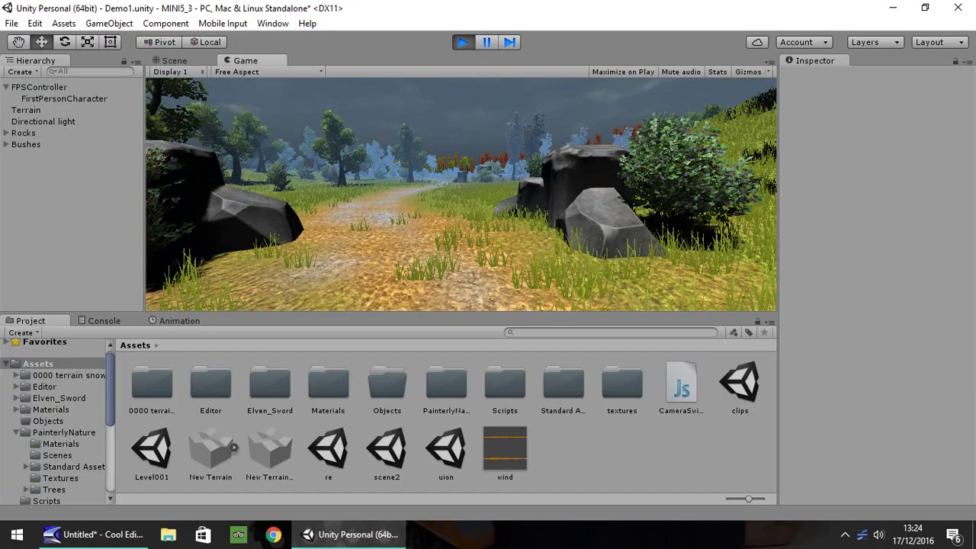
{"action": "key", "text": "w"}
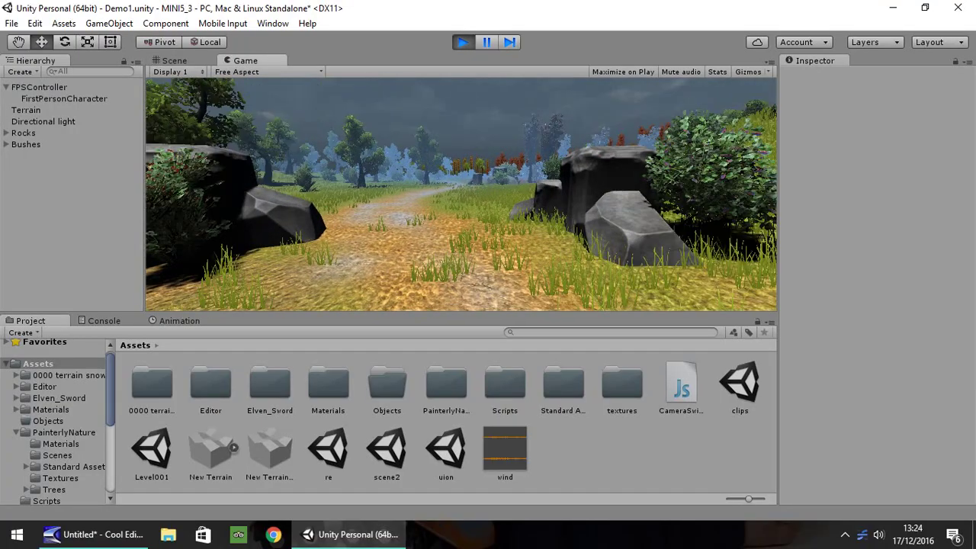
{"action": "key", "text": "Escape"}
{"action": "key", "text": "ctrl+p"}
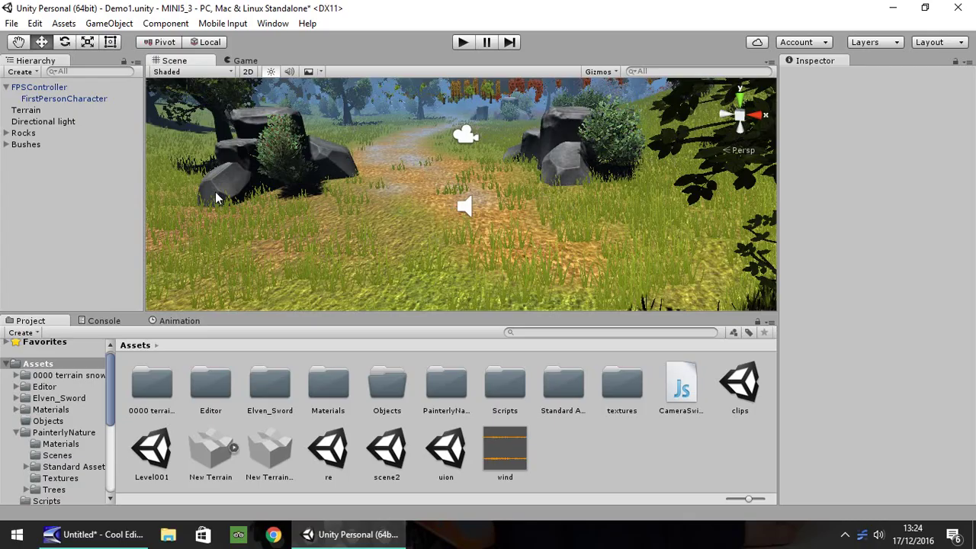
In the Terrain's settings, set the grass wind Speed, Size and Bending to 0.5
{"action": "left_click", "coordinate": [35, 113]}
{"action": "left_click", "coordinate": [947, 171]}
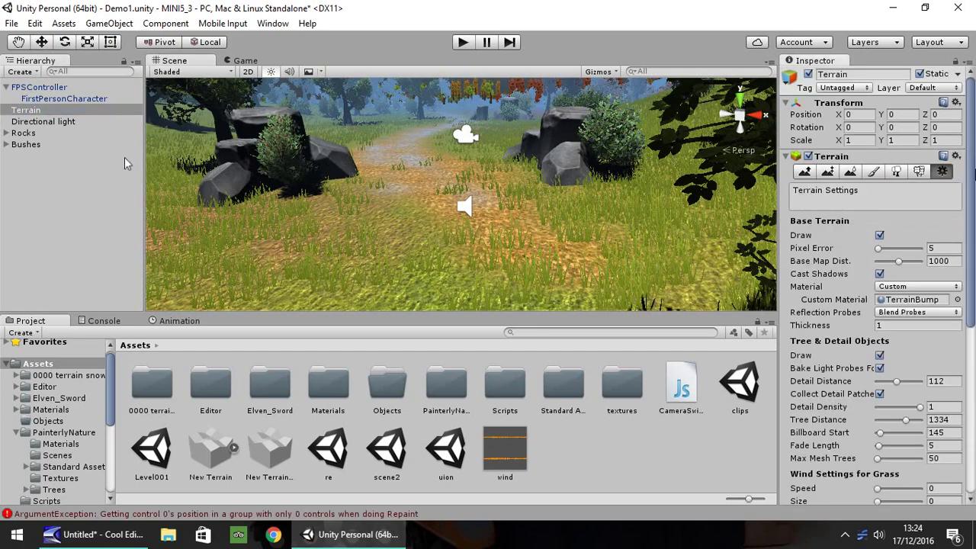
{"action": "left_click_drag", "start_coordinate": [971, 160], "coordinate": [971, 325]}
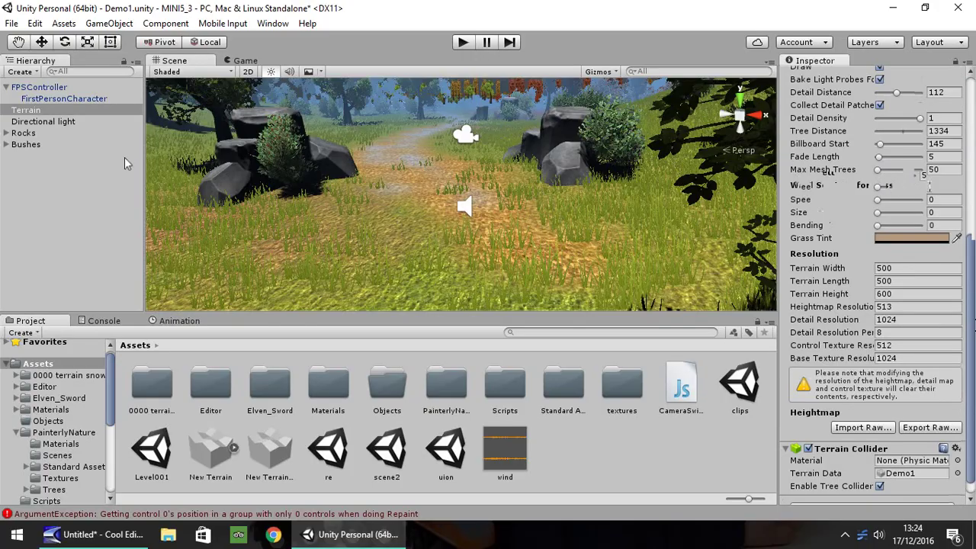
{"action": "left_click", "coordinate": [944, 187]}
{"action": "type", "text": "0.5"}
{"action": "key", "text": "Tab"}
{"action": "type", "text": "0.5"}
{"action": "key", "text": "Tab"}
{"action": "type", "text": ".5"}
Play the scene to observe how the grass sways with the 0.5 wind settings, and stop playback
{"action": "left_click", "coordinate": [459, 44]}
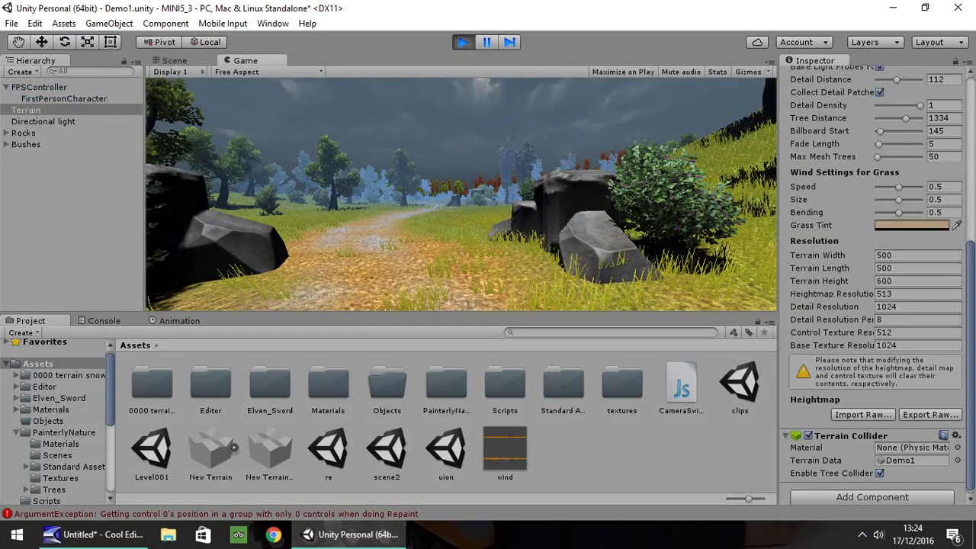
{"action": "key", "text": "w"}
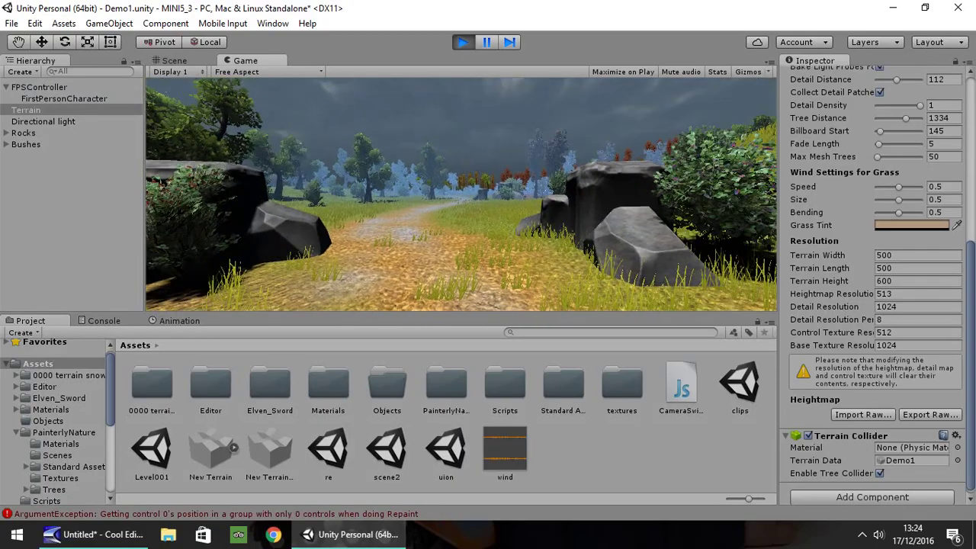
{"action": "key", "text": "ctrl+p"}
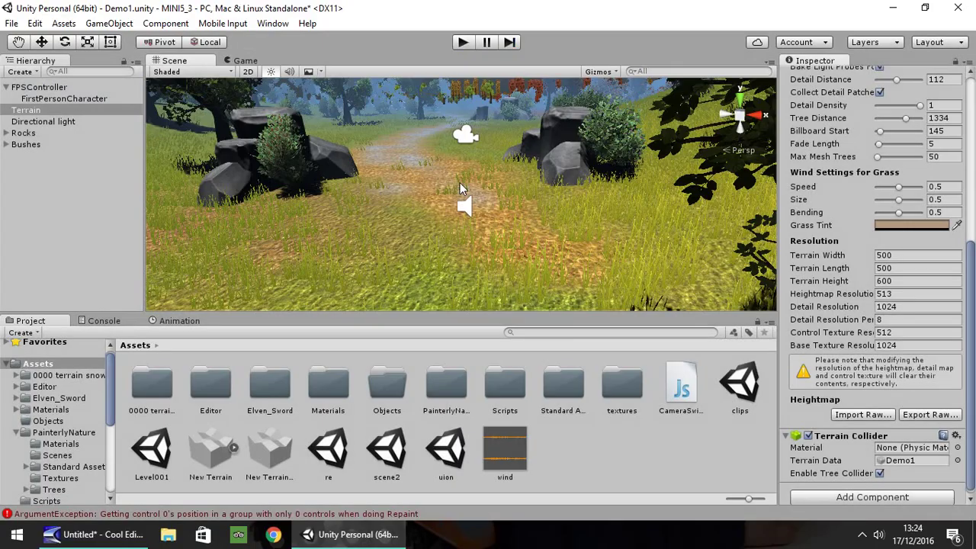
Add a Wind Zone to the scene and make it a child of FirstPersonCharacter
{"action": "left_click", "coordinate": [109, 23]}
{"action": "mouse_move", "coordinate": [133, 72]}
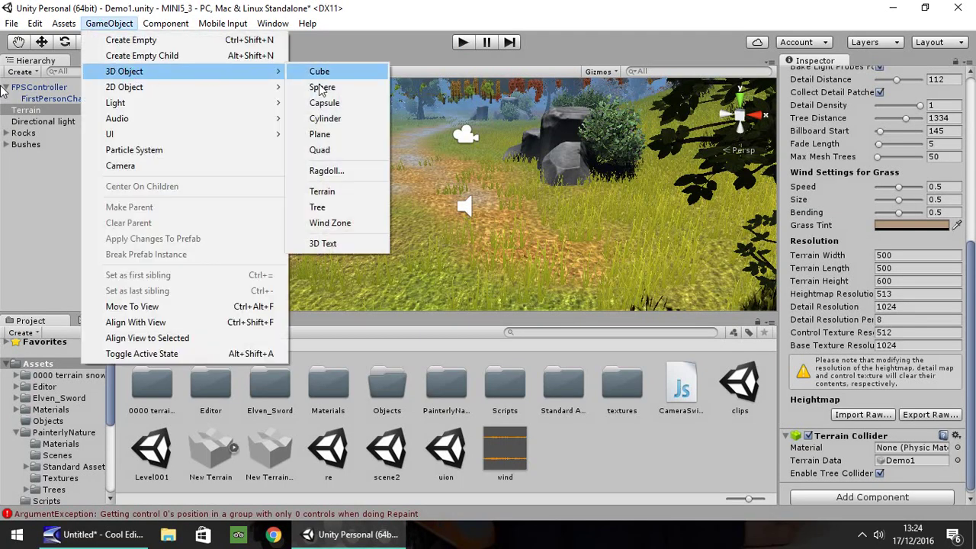
{"action": "left_click", "coordinate": [351, 223]}
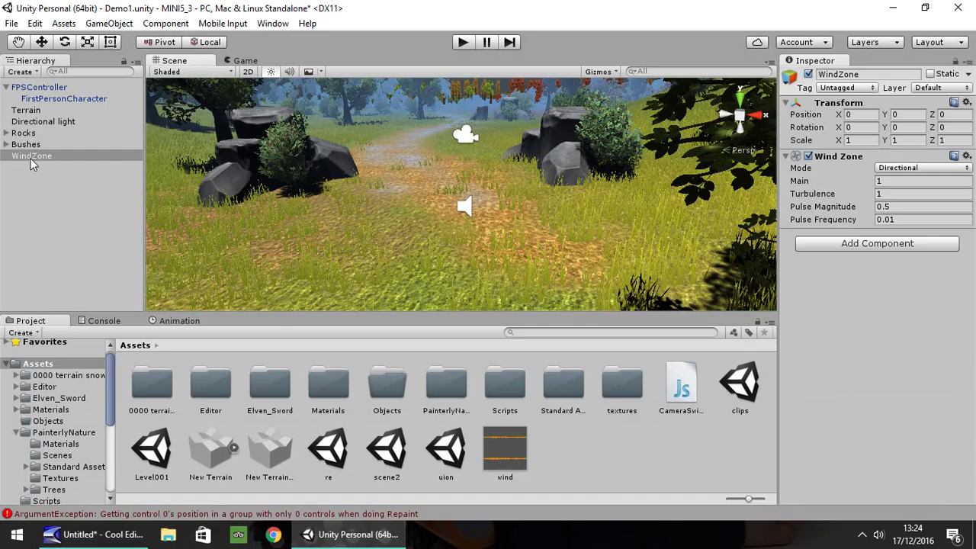
{"action": "left_click_drag", "start_coordinate": [26, 157], "coordinate": [53, 104]}
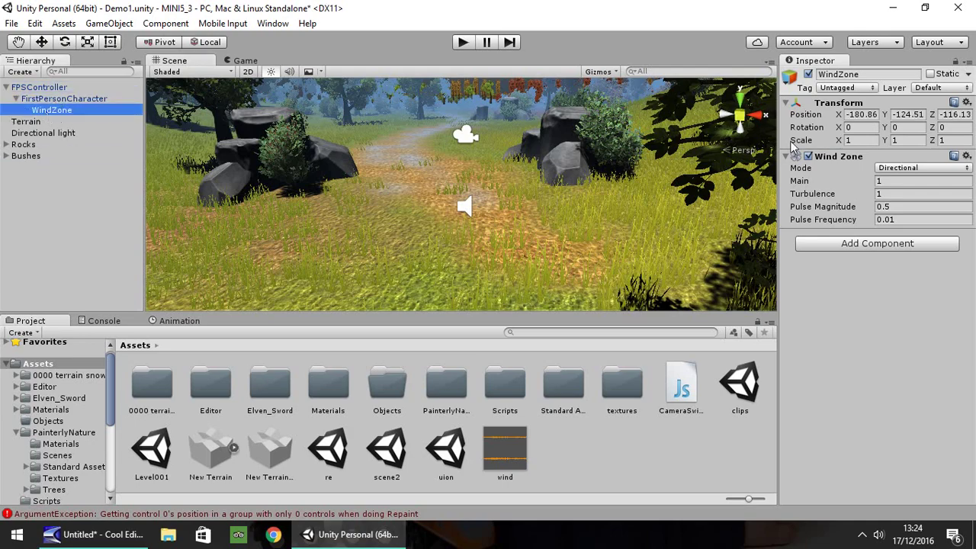
Zero the WindZone's local position on X, Y and Z, and unparent it back to the root of the scene
{"action": "left_click", "coordinate": [862, 115]}
{"action": "type", "text": "0"}
{"action": "key", "text": "Tab"}
{"action": "type", "text": "0"}
{"action": "key", "text": "Tab"}
{"action": "type", "text": "0"}
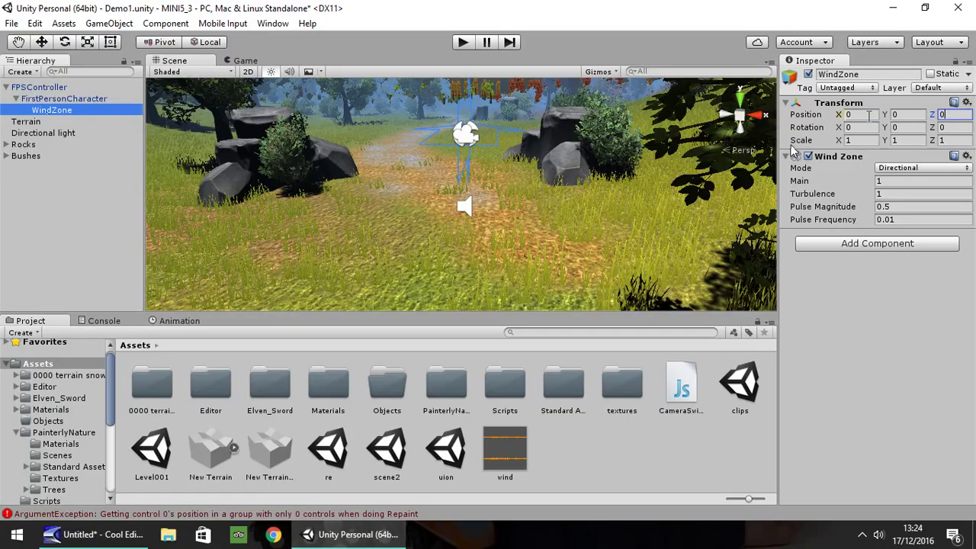
{"action": "left_click_drag", "start_coordinate": [54, 110], "coordinate": [54, 161]}
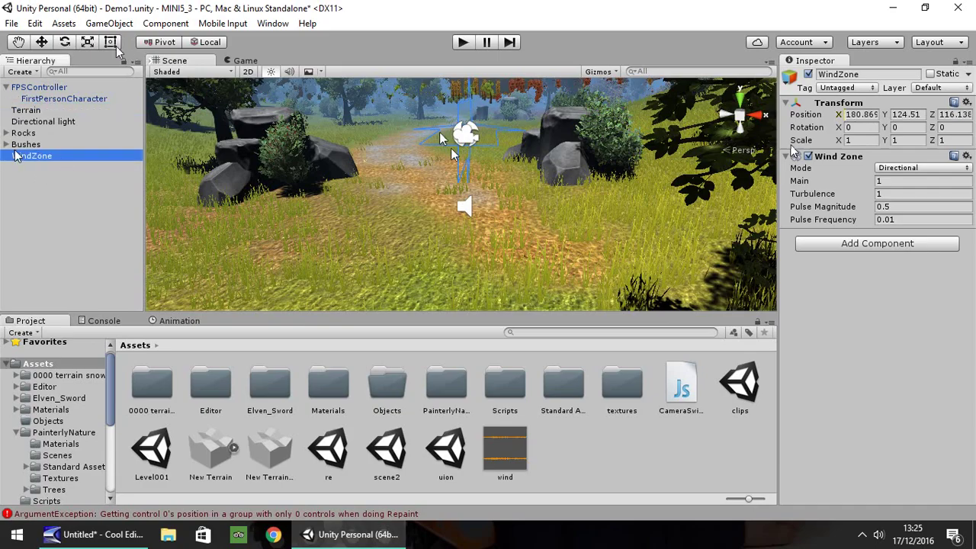
Move the WindZone beside the path above the nearby bush, to about X 177.13 and Z 108.8
{"action": "left_click", "coordinate": [42, 42]}
{"action": "left_click_drag", "start_coordinate": [518, 136], "coordinate": [330, 148]}
{"action": "right_click_drag", "start_coordinate": [434, 148], "coordinate": [365, 146]}
{"action": "scroll", "coordinate": [365, 145], "scroll_direction": "down", "scroll_amount": 2}
{"action": "left_click_drag", "start_coordinate": [436, 159], "coordinate": [387, 173]}
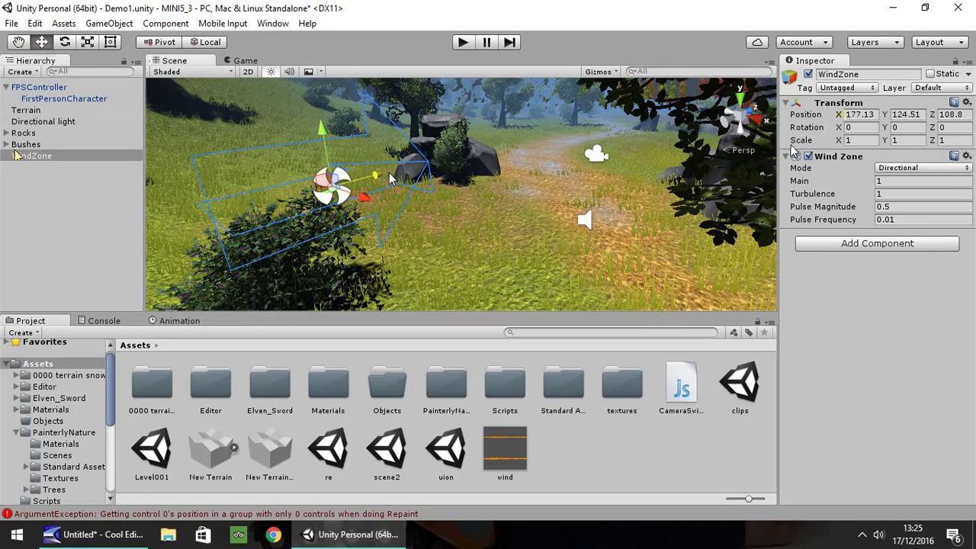
Play-test the scene with the WindZone's Turbulence set to 1 to observe the trees, and stop playback
{"action": "left_click", "coordinate": [897, 194]}
{"action": "key", "text": "BackSpace"}
{"action": "type", "text": "1"}
{"action": "left_click", "coordinate": [463, 42]}
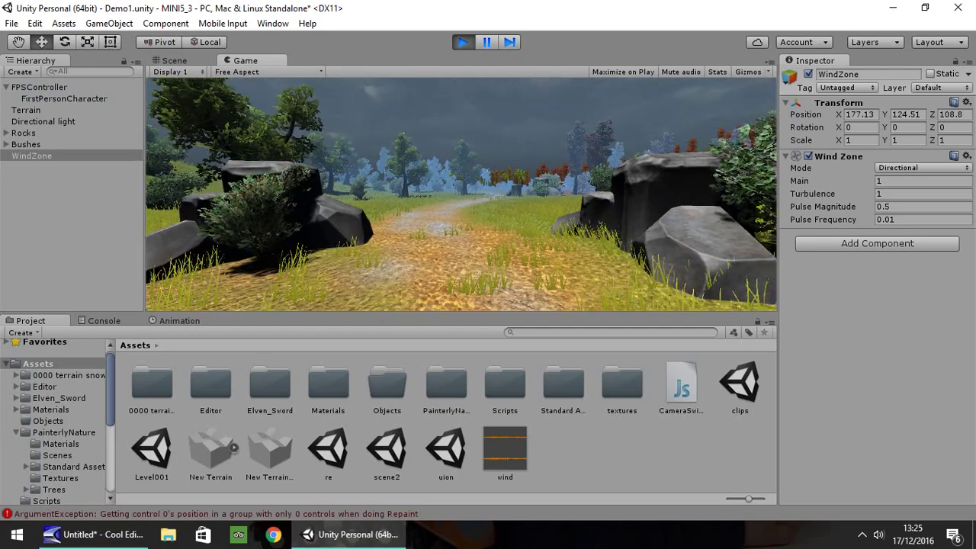
{"action": "key", "text": "ctrl+p"}
{"action": "key", "text": "ctrl+p"}
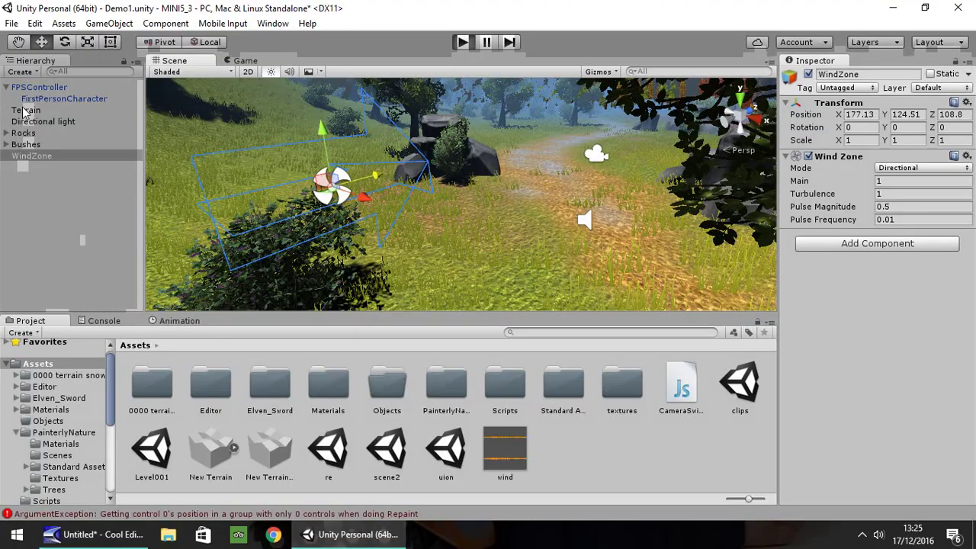
Set the Terrain's grass wind Speed, Size and Bending to 0
{"action": "left_click", "coordinate": [26, 109]}
{"action": "left_click", "coordinate": [946, 170]}
{"action": "left_click_drag", "start_coordinate": [972, 147], "coordinate": [972, 311]}
{"action": "left_click", "coordinate": [956, 188]}
{"action": "type", "text": "0"}
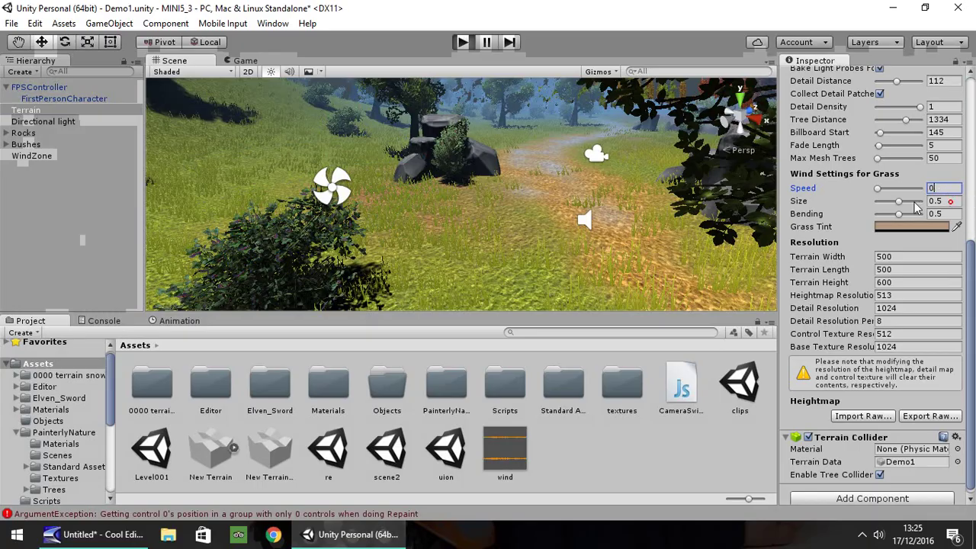
{"action": "type", "text": "0"}
{"action": "left_click", "coordinate": [952, 214]}
{"action": "type", "text": "0"}
{"action": "left_click", "coordinate": [948, 202]}
{"action": "type", "text": "0"}
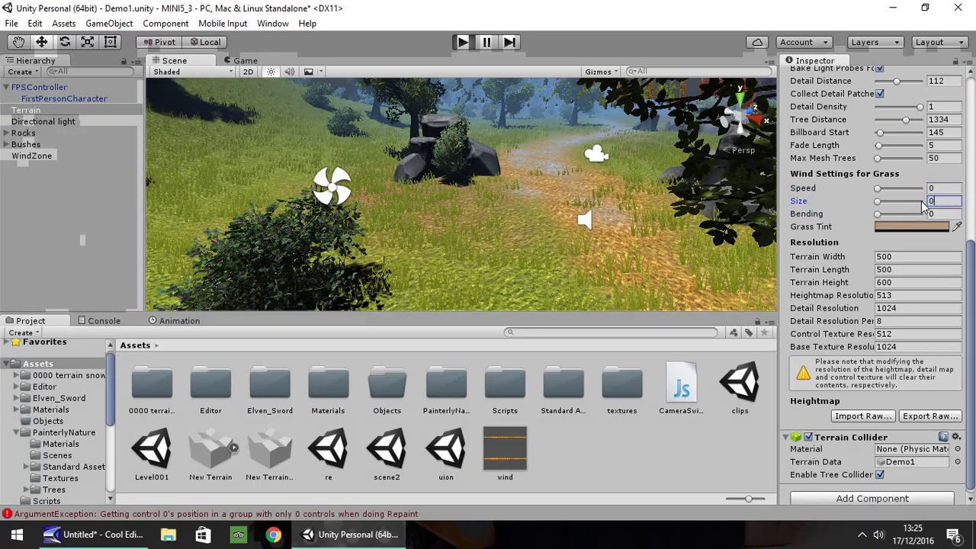
Play the scene to compare tree movement against grass with no wind settings, and stop playback
{"action": "left_click", "coordinate": [463, 42]}
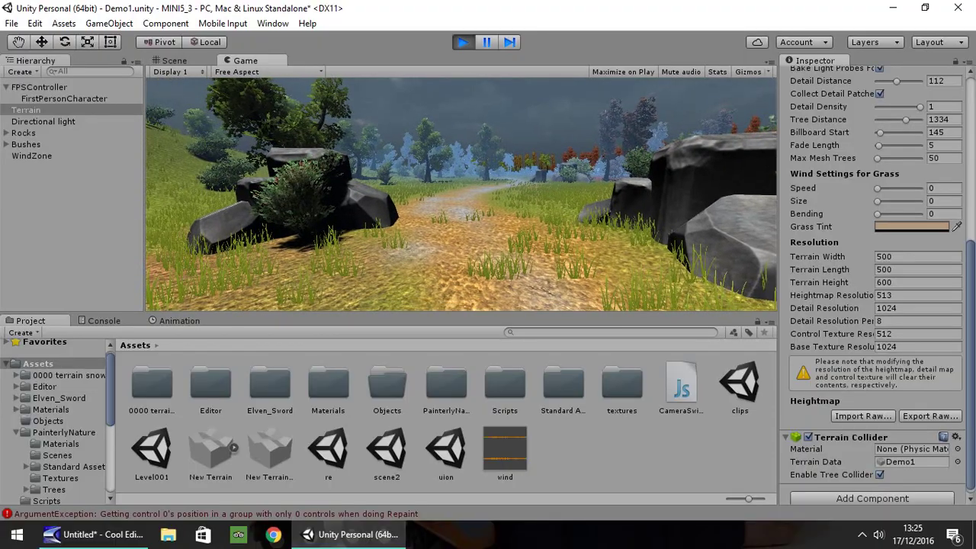
{"action": "key", "text": "w"}
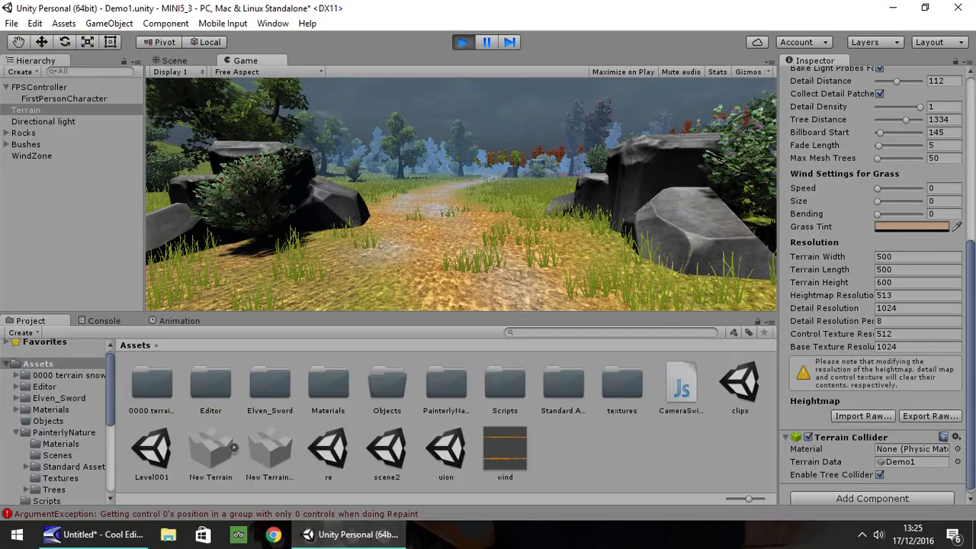
{"action": "key", "text": "ctrl+p"}
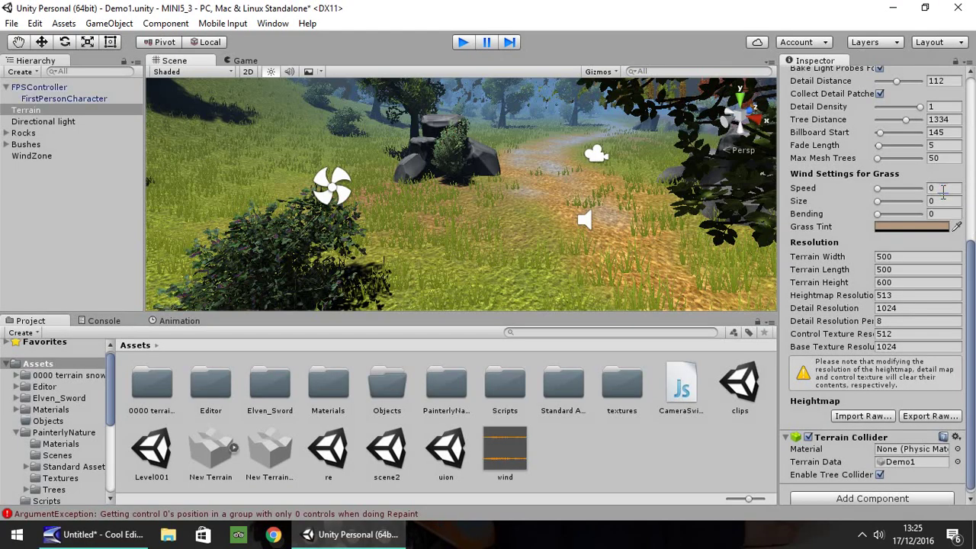
Set the Terrain's grass wind Speed, Size and Bending to 0.25
{"action": "left_click", "coordinate": [944, 189]}
{"action": "type", "text": ".2"}
{"action": "key", "text": "Tab"}
{"action": "type", "text": ".25"}
{"action": "key", "text": "Tab"}
{"action": "type", "text": ".25"}
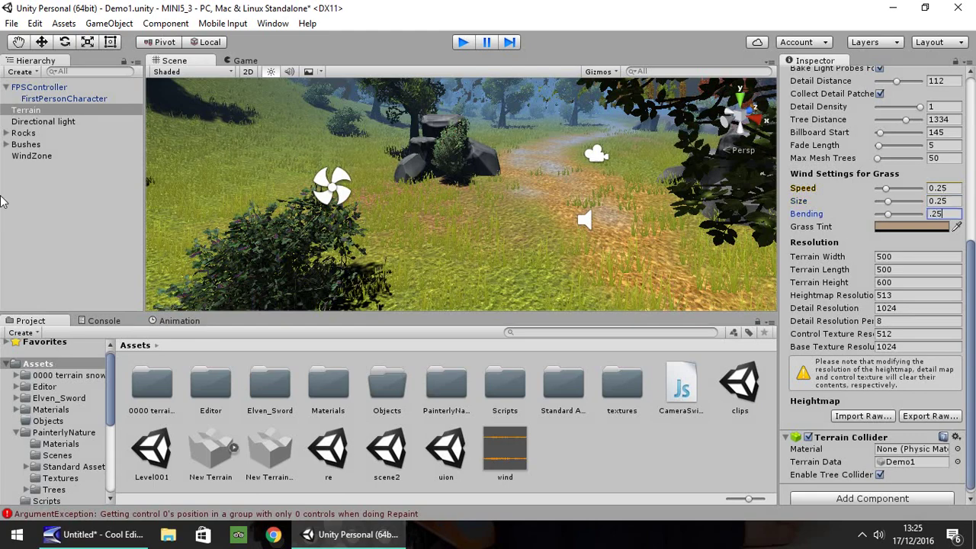
Raise the WindZone's Main strength to 20.43 and play-test its effect on the trees
{"action": "left_click", "coordinate": [24, 156]}
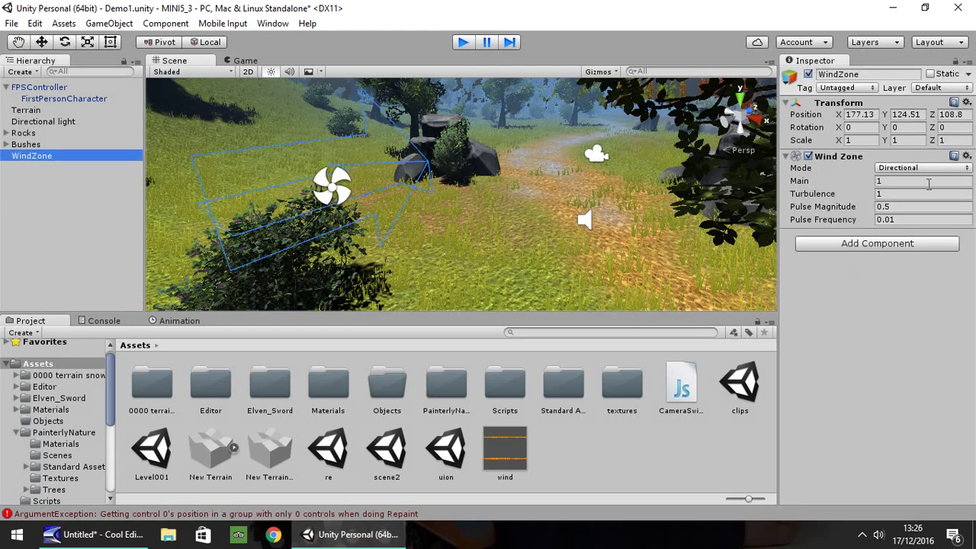
{"action": "mouse_move", "coordinate": [802, 183]}
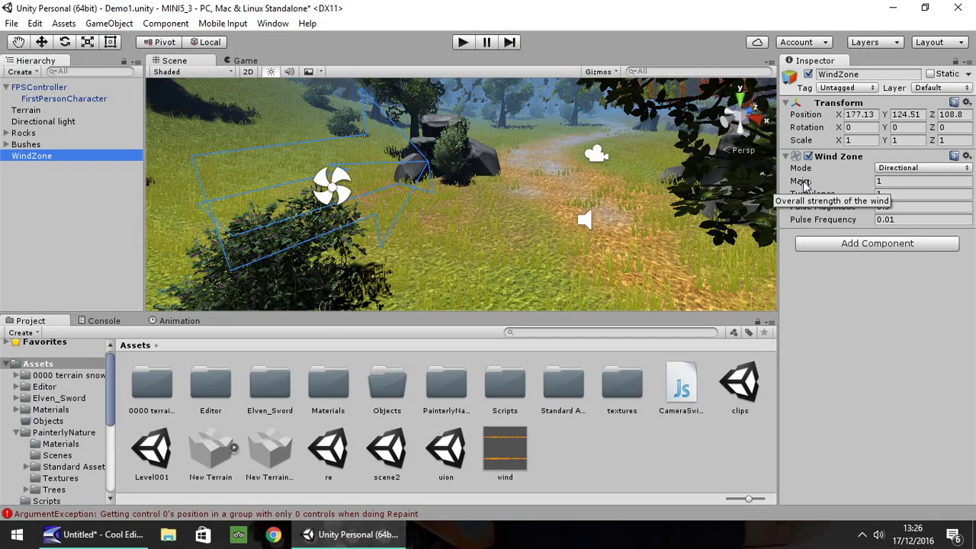
{"action": "left_click_drag", "start_coordinate": [805, 183], "coordinate": [307, 174]}
{"action": "left_click", "coordinate": [462, 44]}
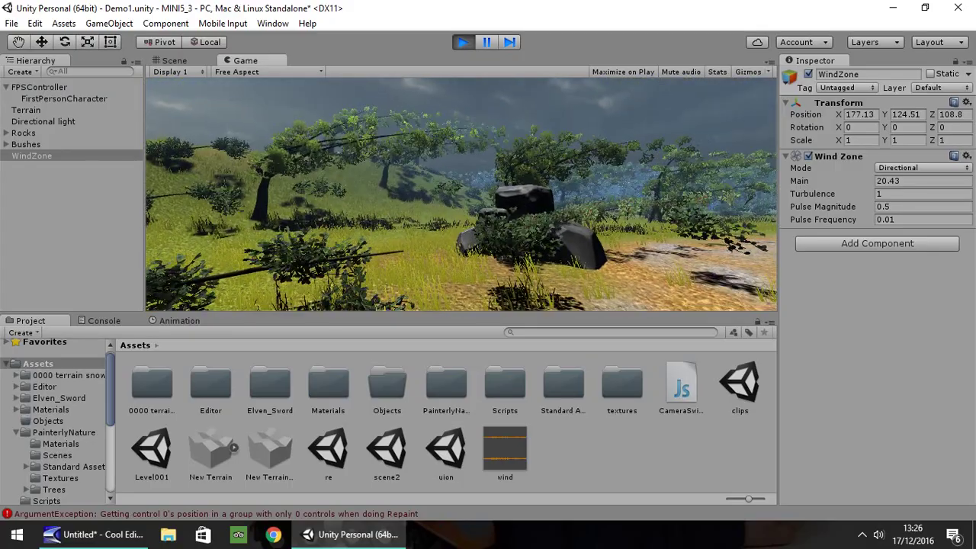
{"action": "key", "text": "ctrl+p"}
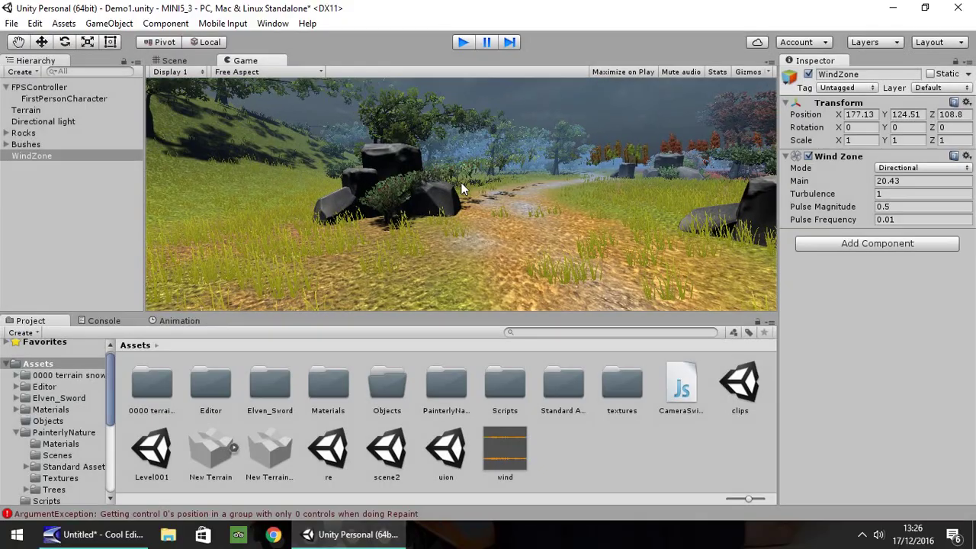
Set the WindZone's Main strength back to 1 and raise its Turbulence to 33.52
{"action": "left_click", "coordinate": [913, 181]}
{"action": "type", "text": "1"}
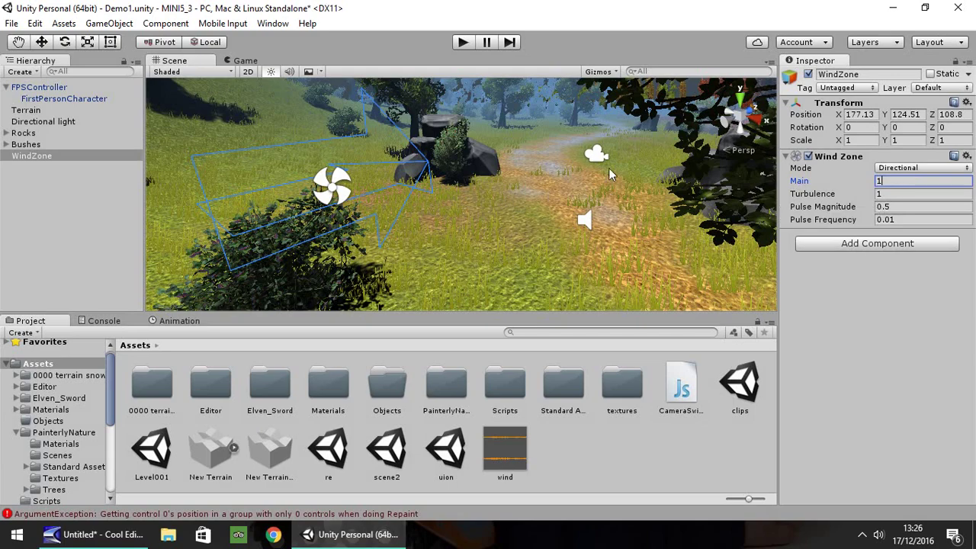
{"action": "right_click_drag", "start_coordinate": [518, 237], "coordinate": [531, 189]}
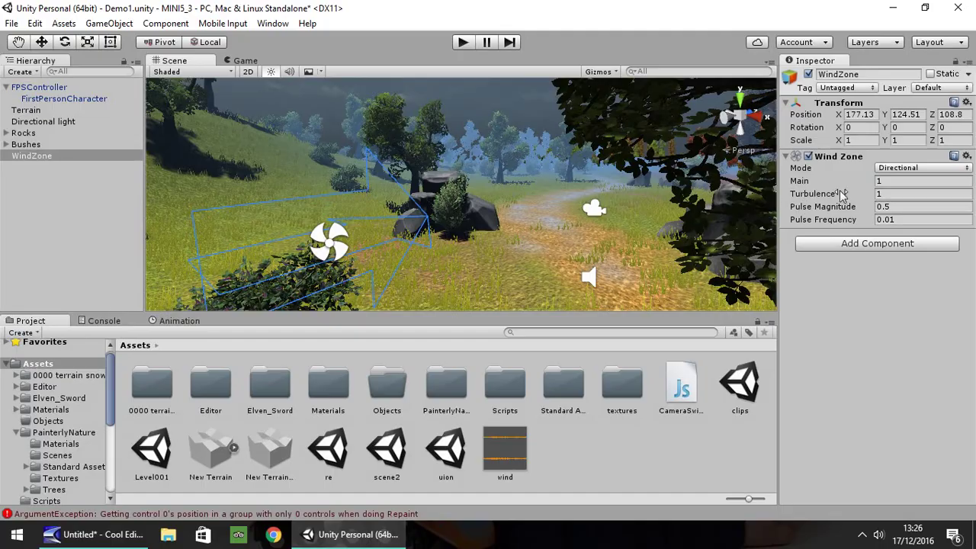
{"action": "left_click_drag", "start_coordinate": [819, 193], "coordinate": [620, 284]}
While playing the scene, try WindZone values of Main 20, Pulse Magnitude 22.27 and Pulse Frequency 6.46, and stop playback
{"action": "left_click", "coordinate": [463, 42]}
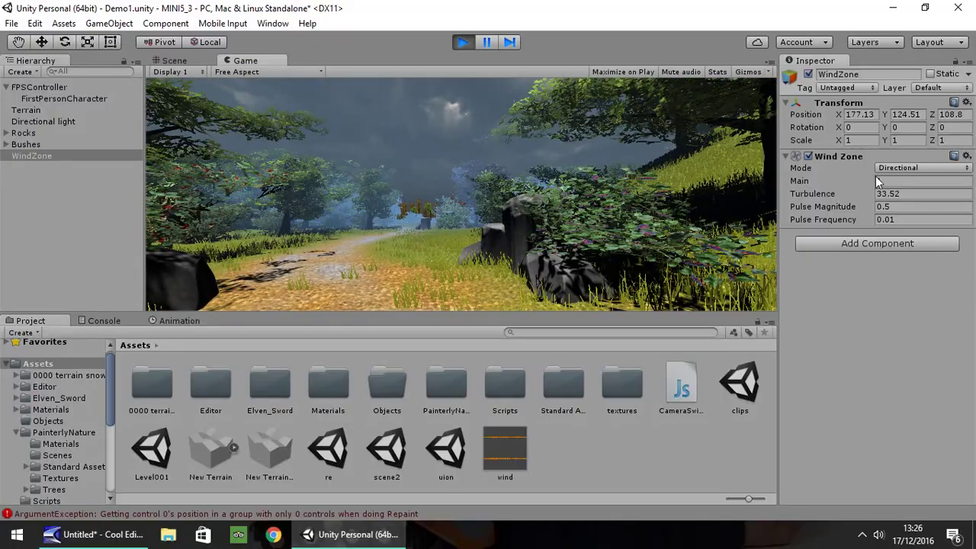
{"action": "left_click", "coordinate": [879, 181]}
{"action": "type", "text": "20"}
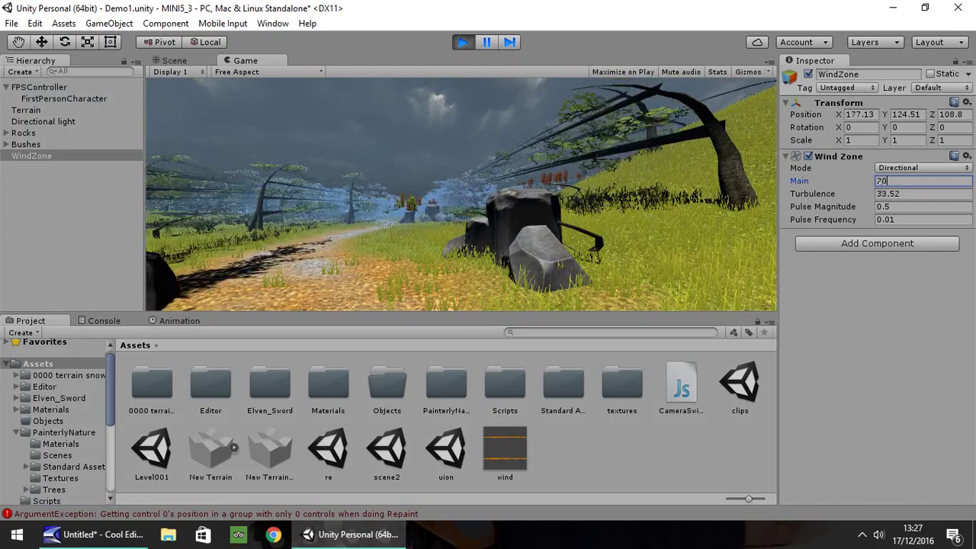
{"action": "left_click_drag", "start_coordinate": [830, 209], "coordinate": [404, 246]}
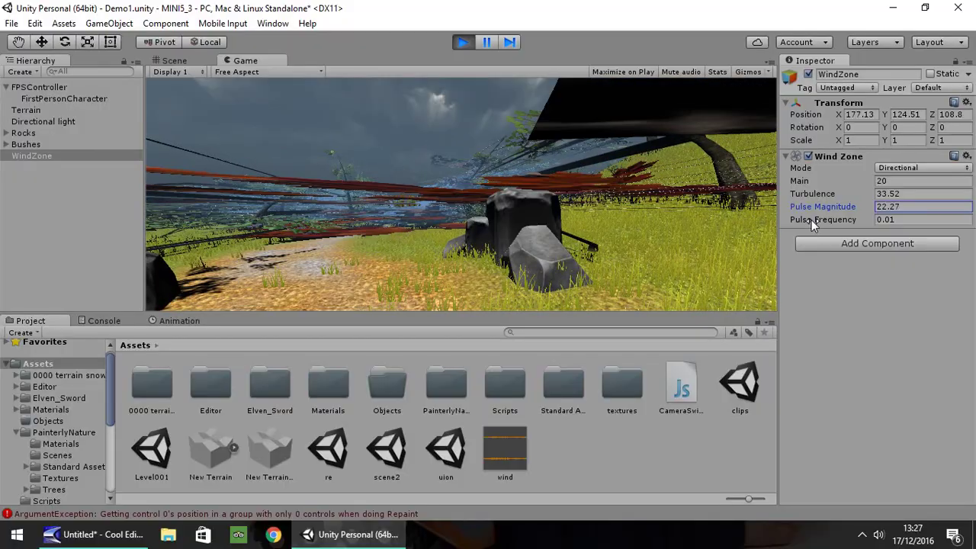
{"action": "left_click_drag", "start_coordinate": [812, 220], "coordinate": [3, 152]}
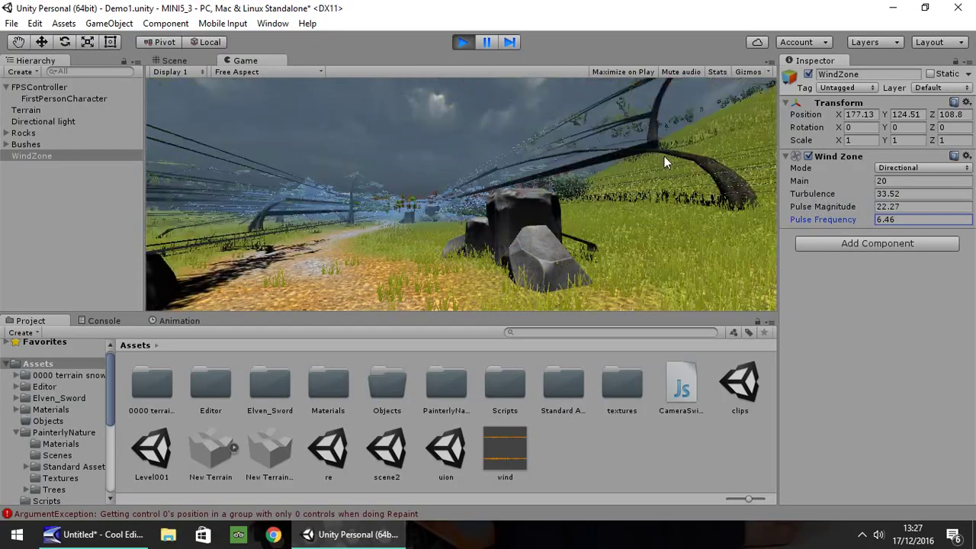
{"action": "left_click", "coordinate": [462, 42]}
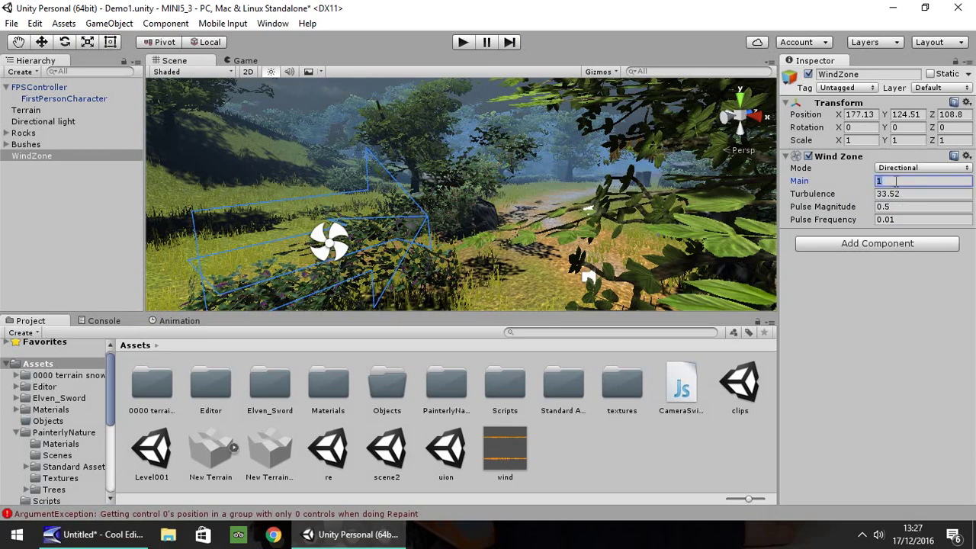
Set the WindZone's Main, Turbulence and Pulse Frequency to 0.5 and play-test the scene
{"action": "type", "text": ".5"}
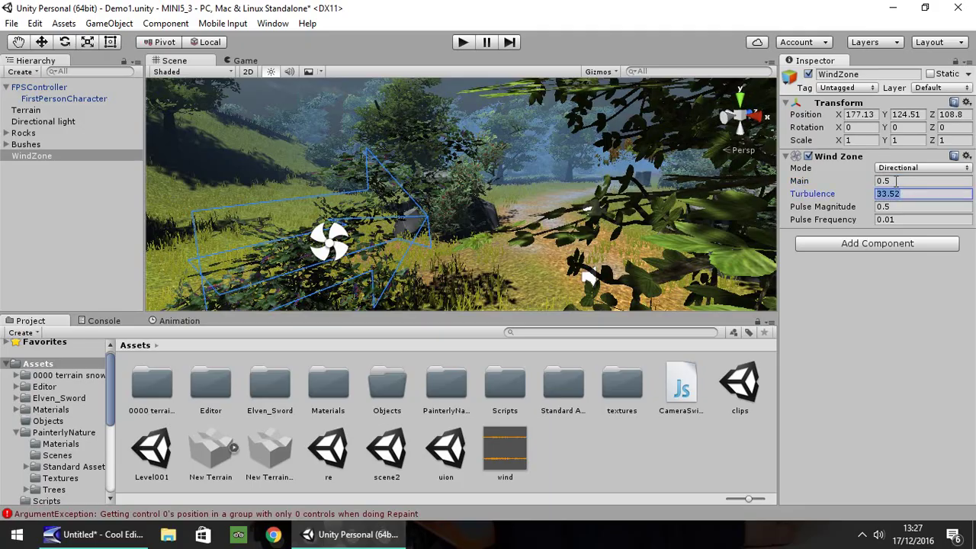
{"action": "type", "text": ".5"}
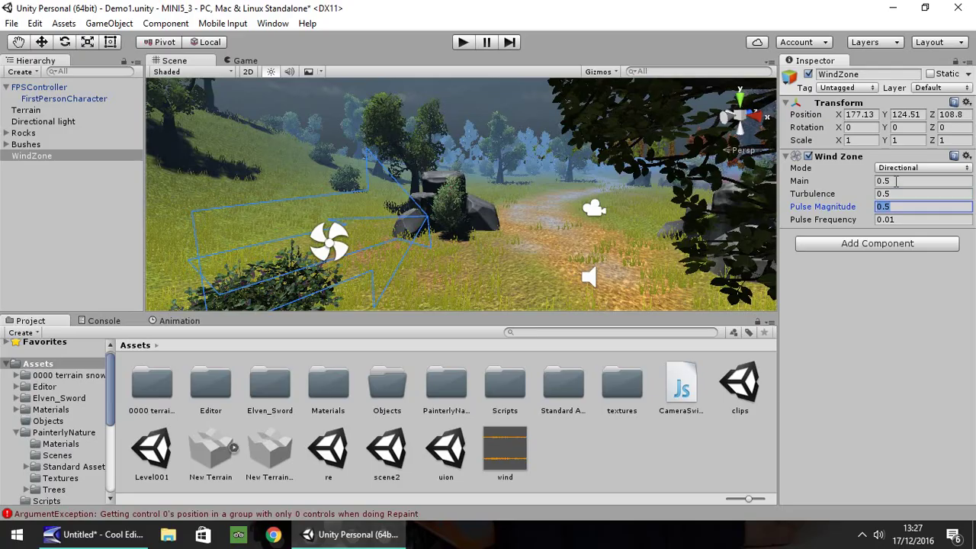
{"action": "key", "text": "Tab"}
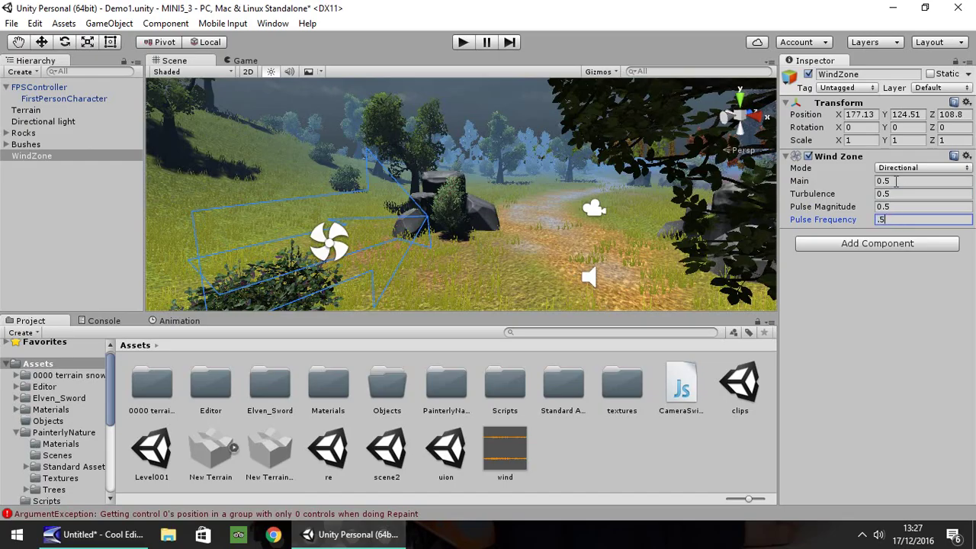
{"action": "left_click", "coordinate": [479, 170]}
{"action": "left_click", "coordinate": [469, 46]}
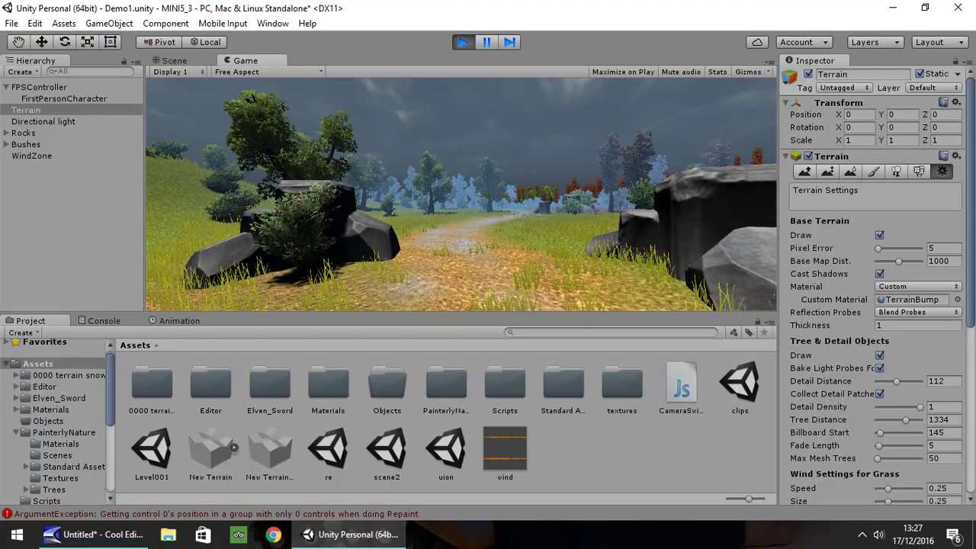
{"action": "key", "text": "w"}
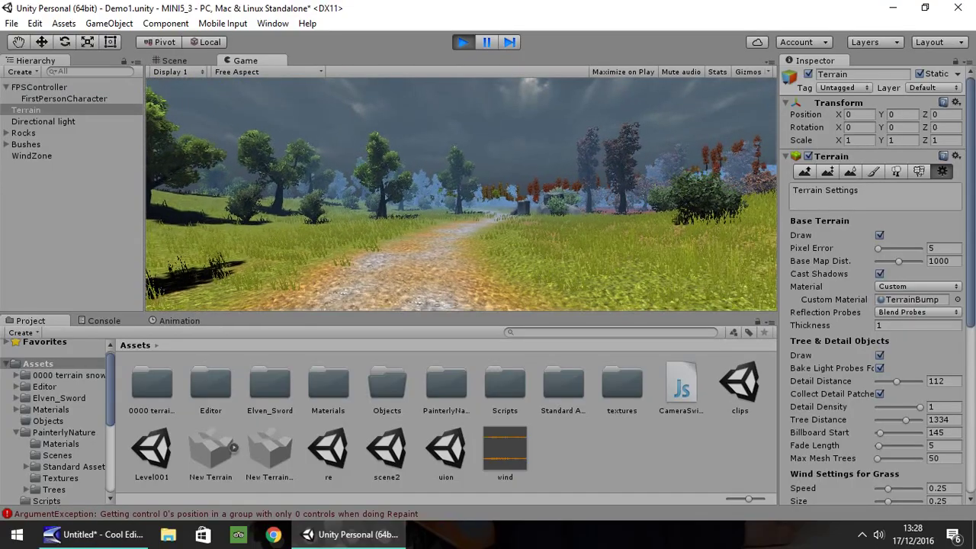
{"action": "key", "text": "ctrl+p"}
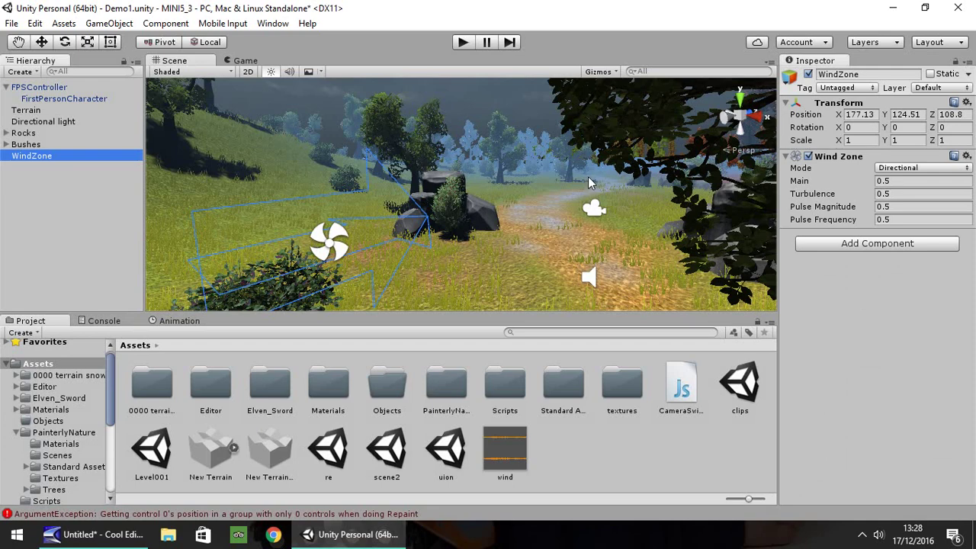
Set the WindZone's Main to 2 and Turbulence to 1, and try a Turbulence of about 9.08 while playing the scene
{"action": "left_click", "coordinate": [900, 182]}
{"action": "type", "text": "2"}
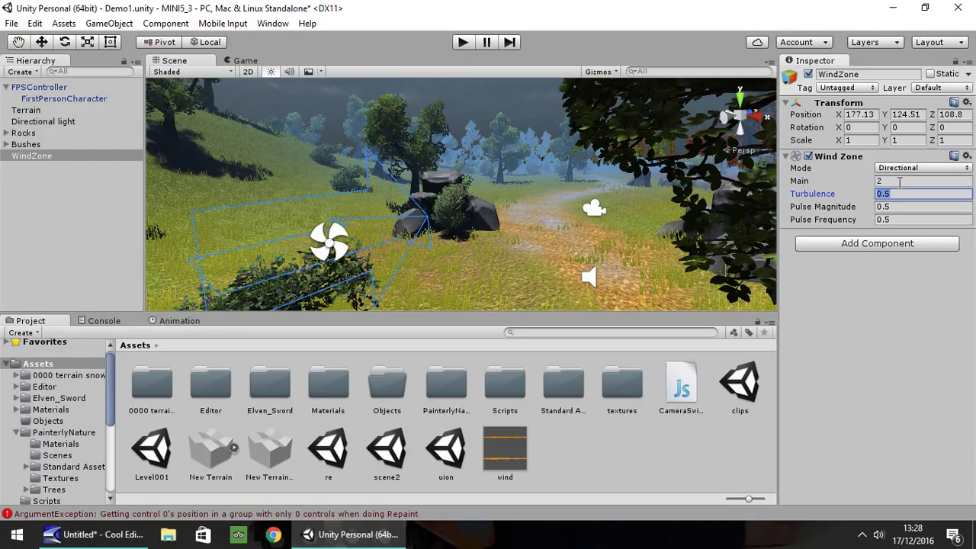
{"action": "type", "text": "1"}
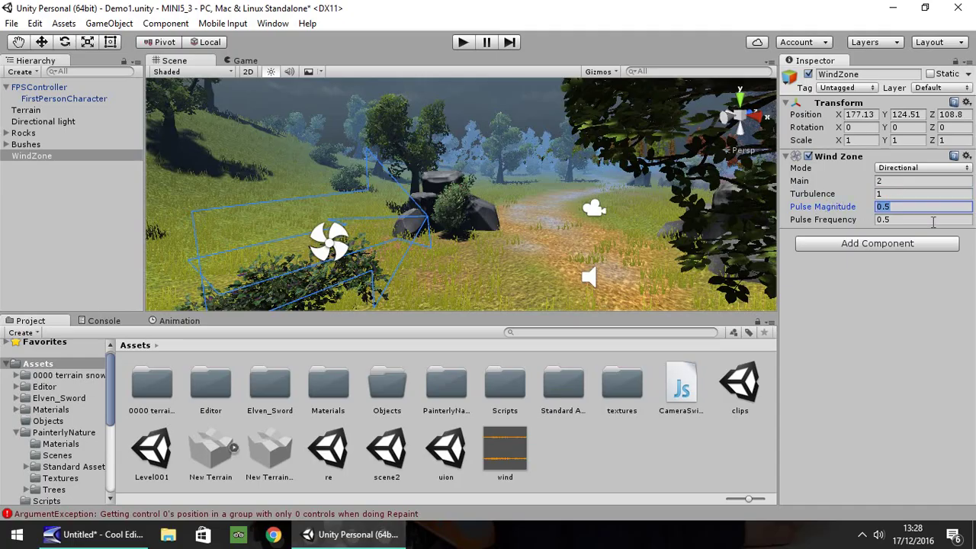
{"action": "left_click", "coordinate": [461, 43]}
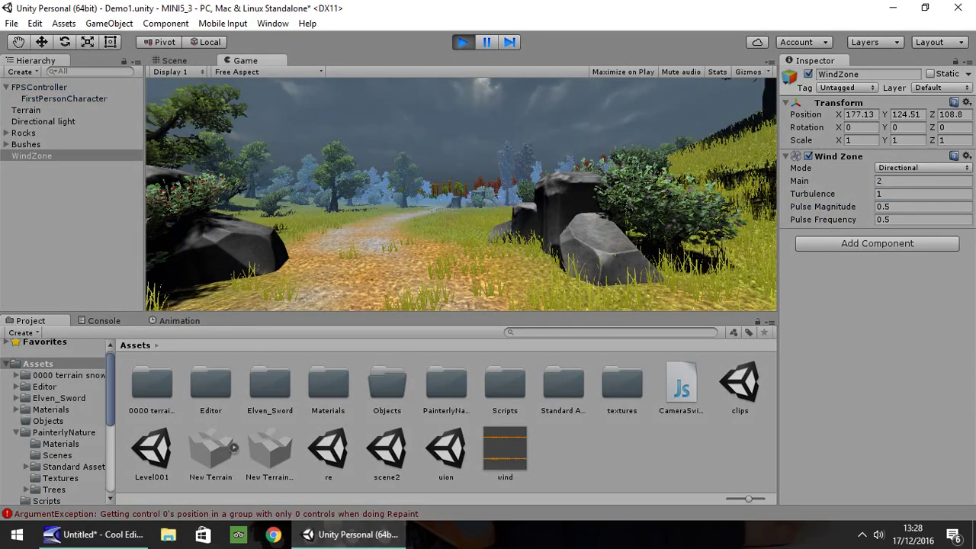
{"action": "key", "text": "w"}
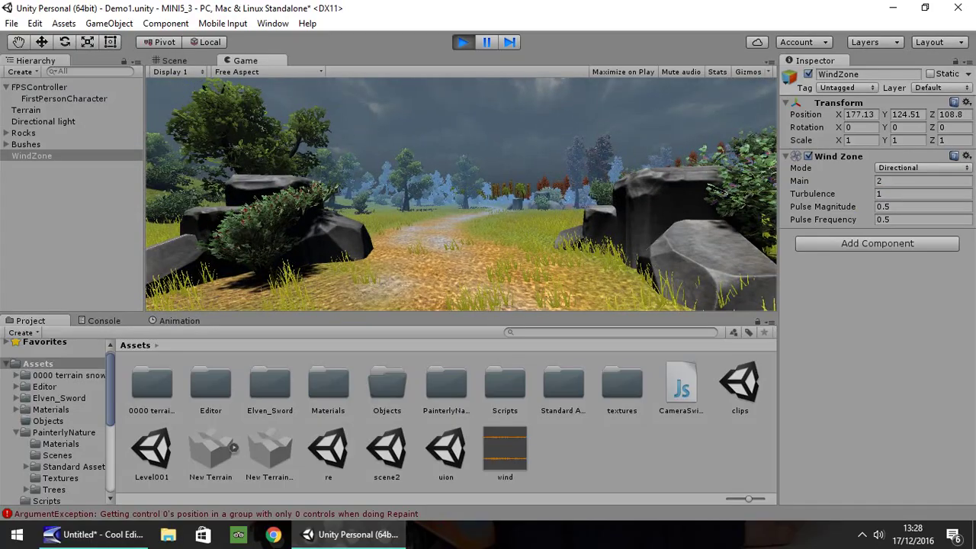
{"action": "key", "text": "w"}
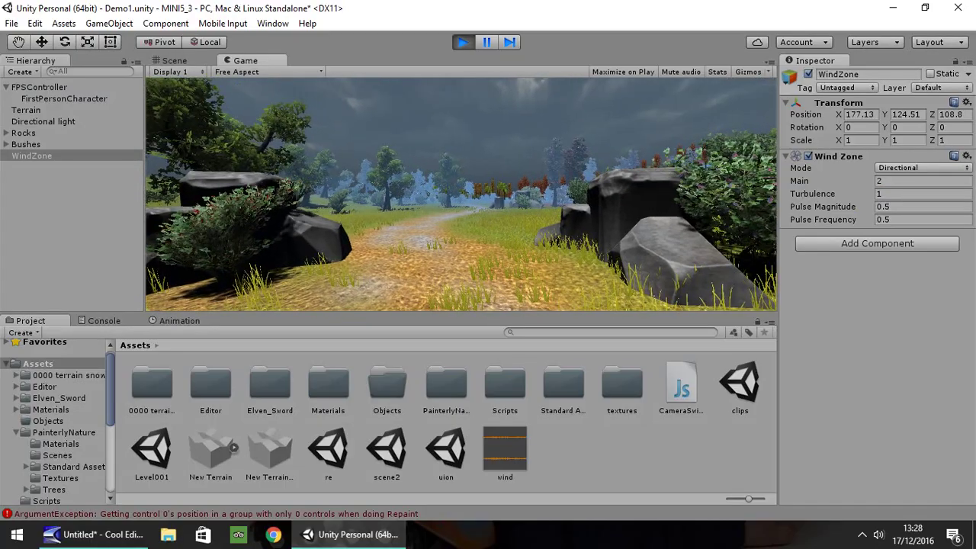
{"action": "left_click_drag", "start_coordinate": [805, 196], "coordinate": [46, 212]}
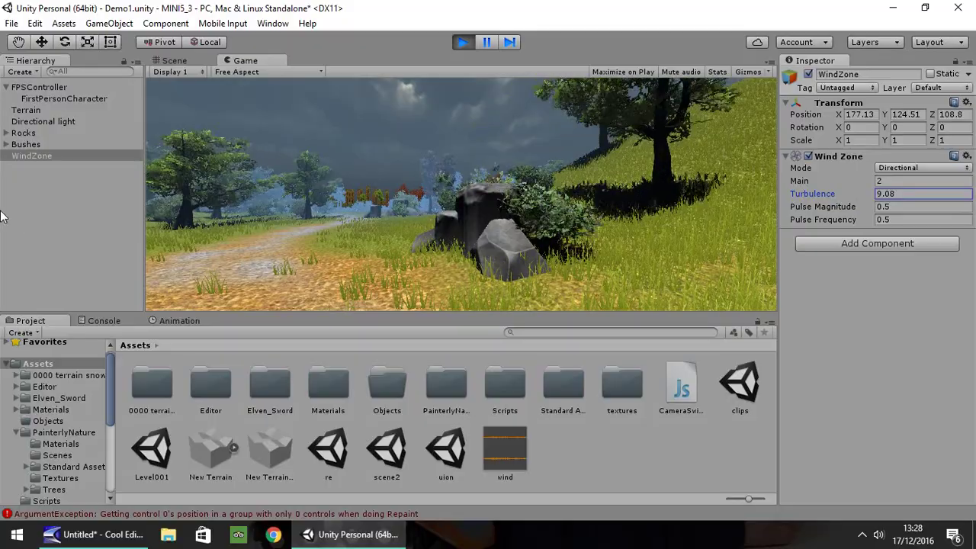
While the scene plays, set the Terrain's grass wind Speed, Size and Bending to 1, and stop playback
{"action": "left_click", "coordinate": [29, 108]}
{"action": "left_click_drag", "start_coordinate": [970, 154], "coordinate": [949, 311]}
{"action": "left_click", "coordinate": [955, 204]}
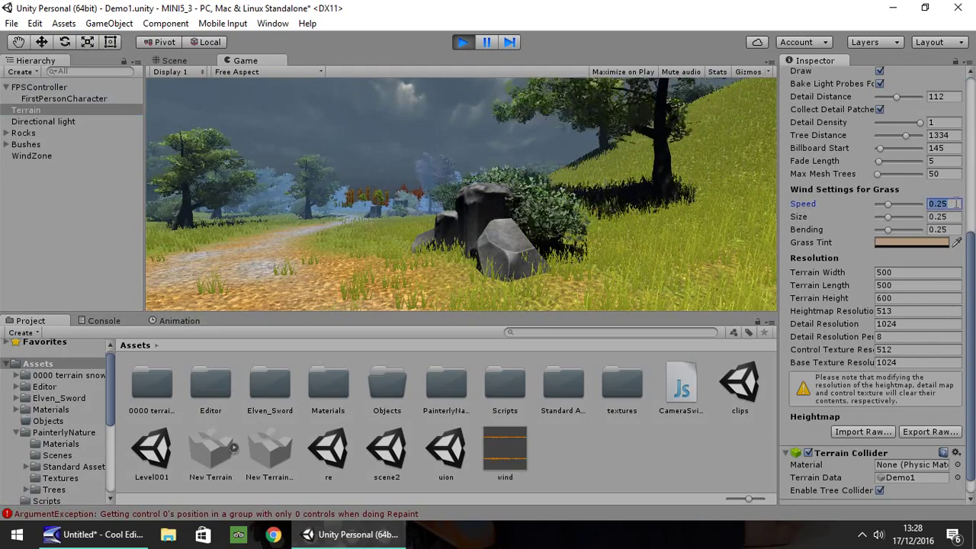
{"action": "type", "text": "1"}
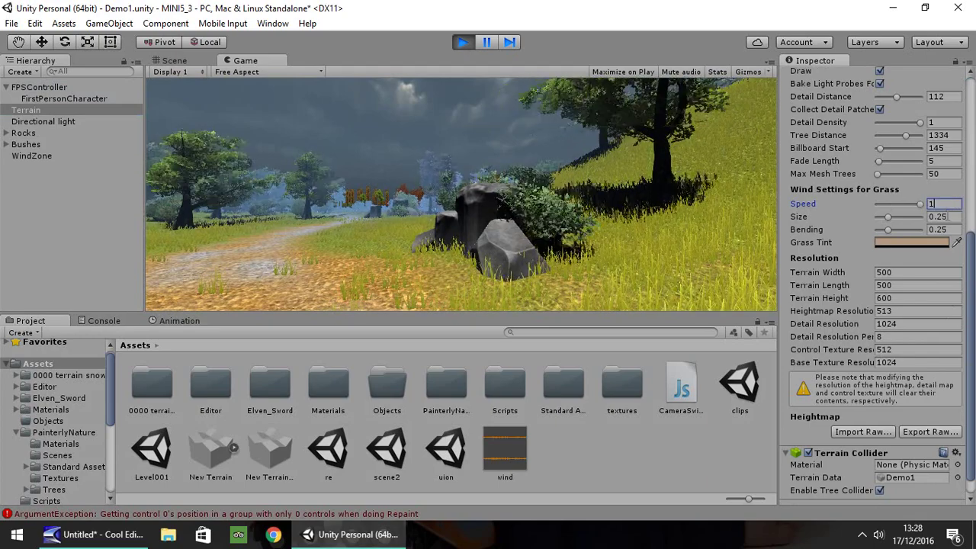
{"action": "key", "text": "Tab"}
{"action": "type", "text": "1"}
{"action": "key", "text": "Tab"}
{"action": "type", "text": "1"}
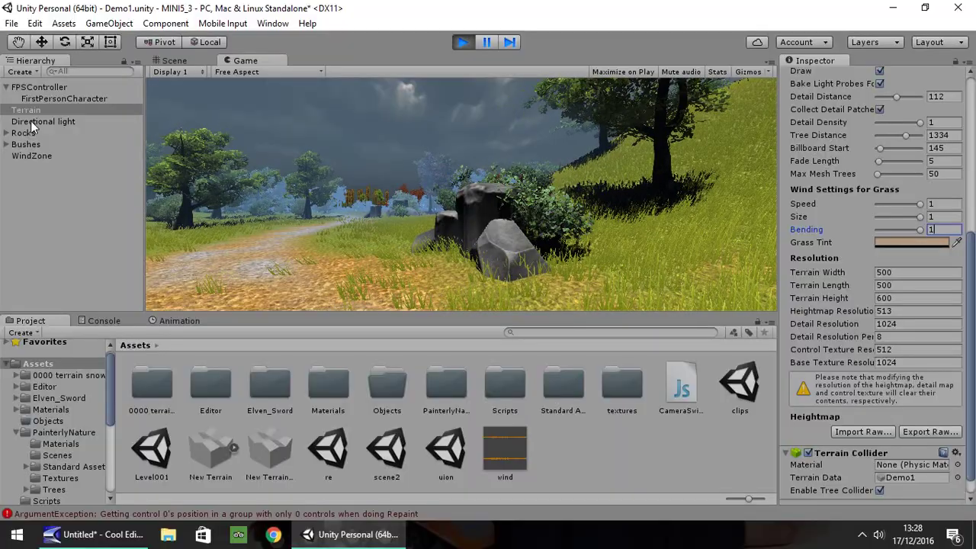
{"action": "left_click", "coordinate": [39, 155]}
{"action": "left_click", "coordinate": [26, 110]}
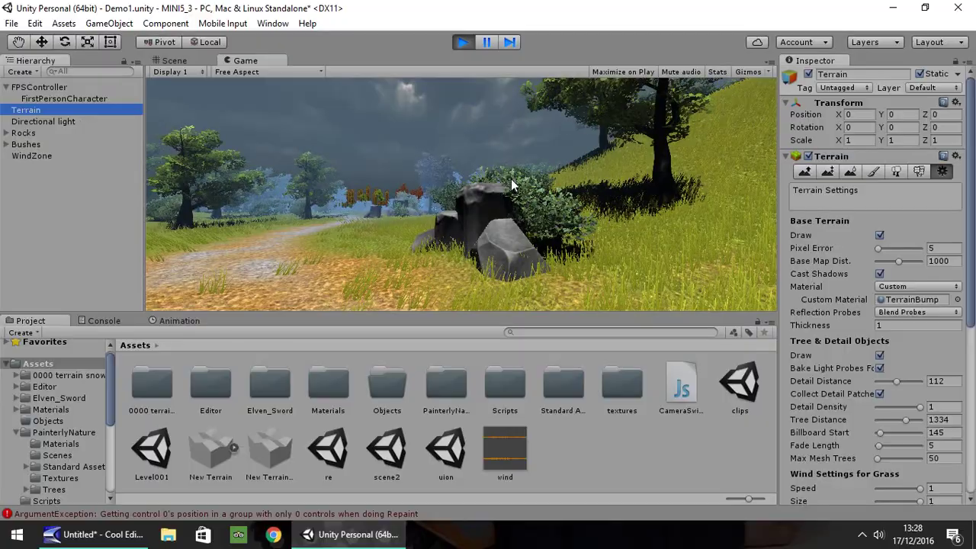
{"action": "left_click", "coordinate": [942, 171]}
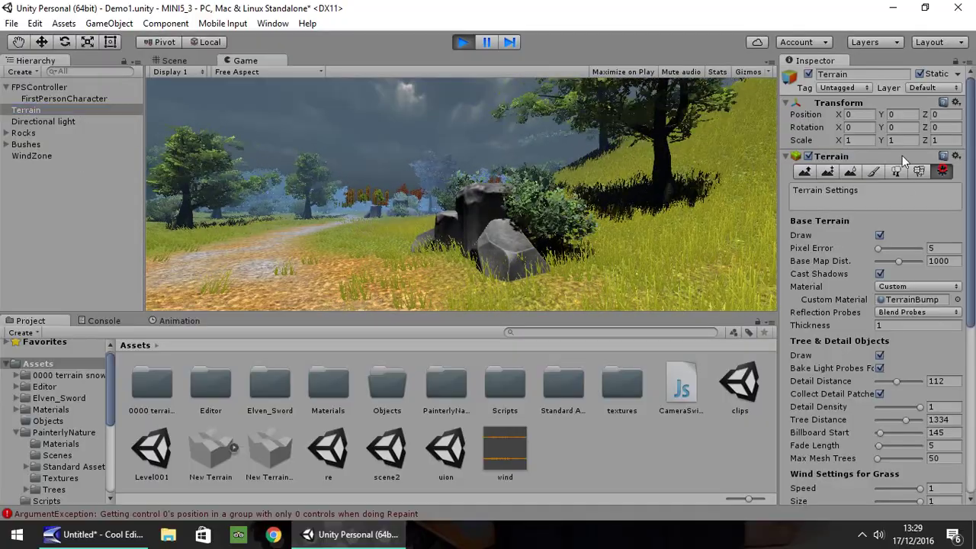
{"action": "left_click", "coordinate": [463, 42]}
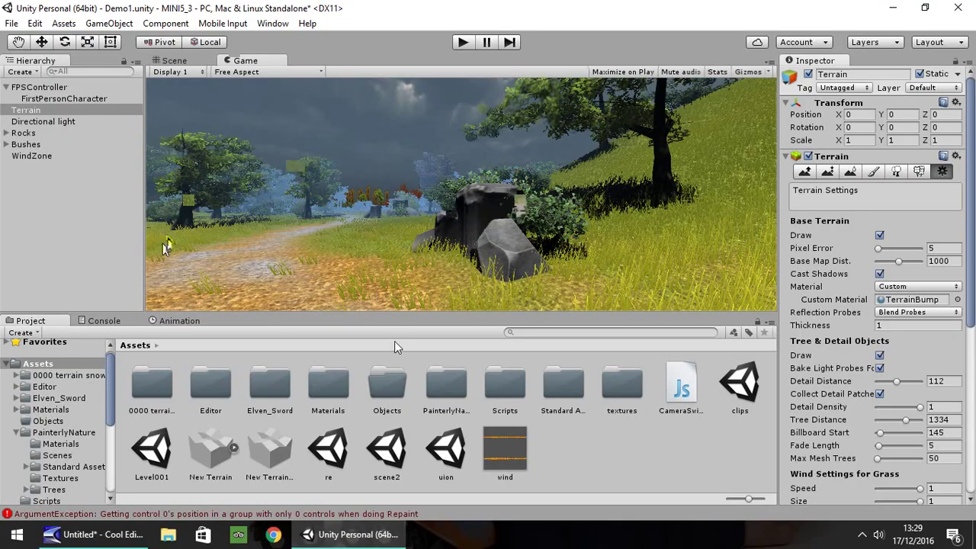
Attach the wind audio clip to the WindZone as an Audio Source and set its Volume to 0.25
{"action": "left_click_drag", "start_coordinate": [509, 450], "coordinate": [29, 160]}
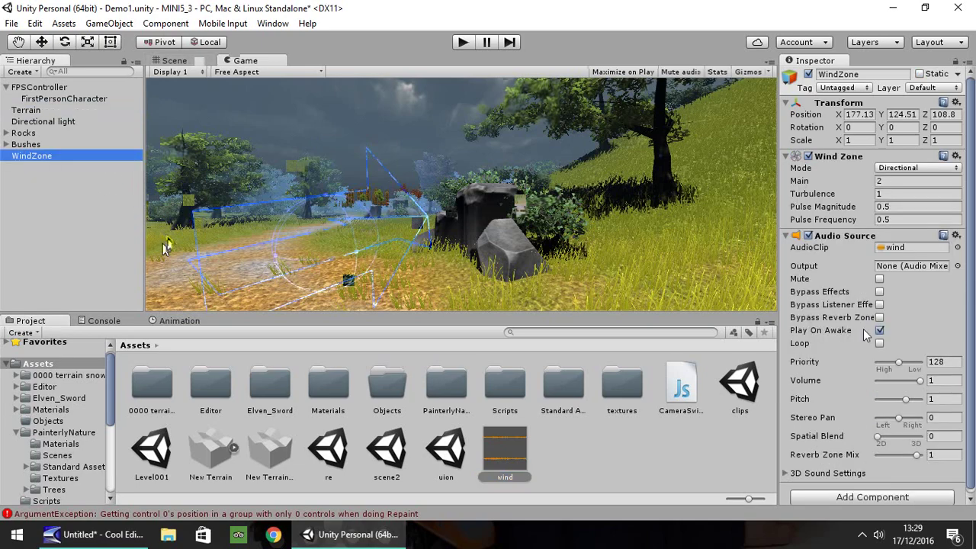
{"action": "left_click_drag", "start_coordinate": [974, 305], "coordinate": [967, 363]}
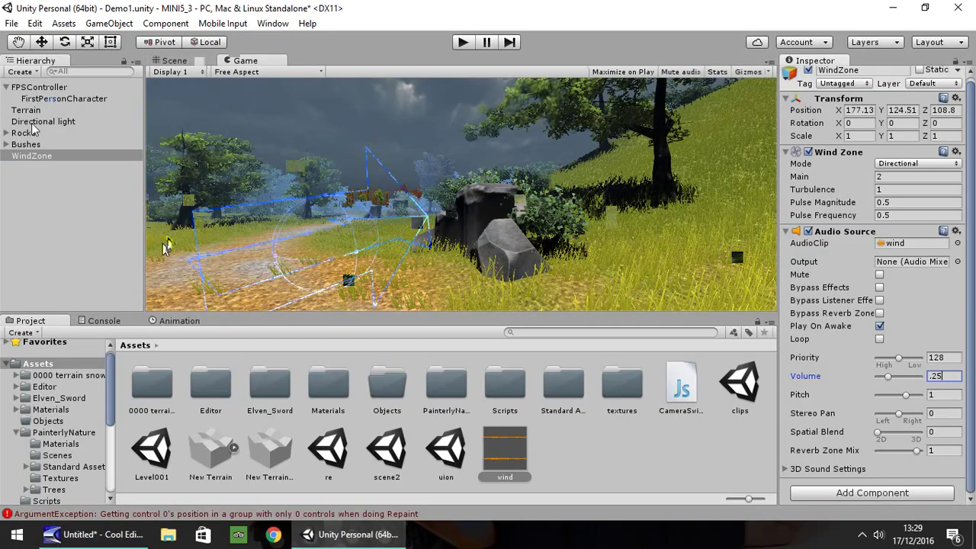
Return the WindZone's Main and Turbulence to 0.5 and play-test the scene with the wind sound
{"action": "left_click", "coordinate": [889, 176]}
{"action": "type", "text": "0.5"}
{"action": "key", "text": "Tab"}
{"action": "type", "text": ".5"}
{"action": "left_click", "coordinate": [466, 43]}
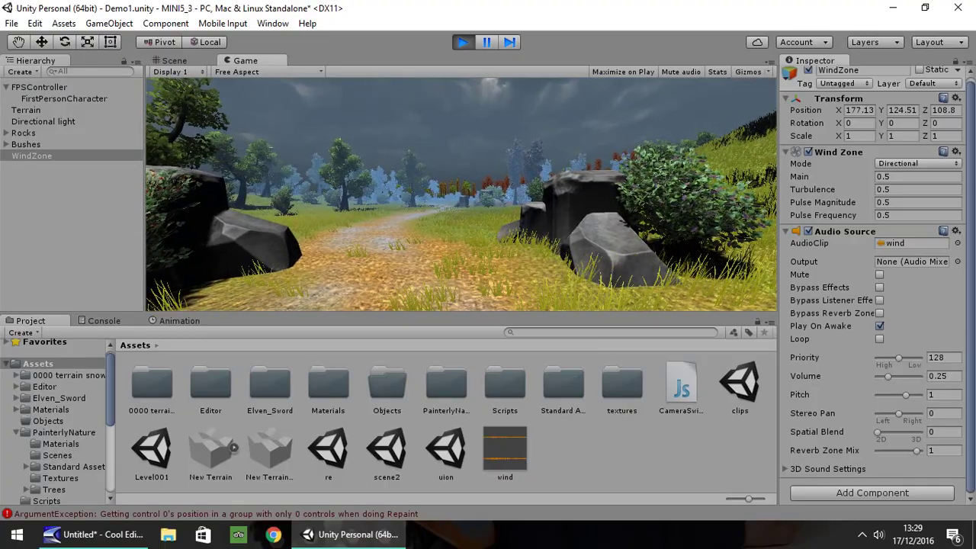
{"action": "key", "text": "ctrl+p"}
{"action": "key", "text": "ctrl+p"}
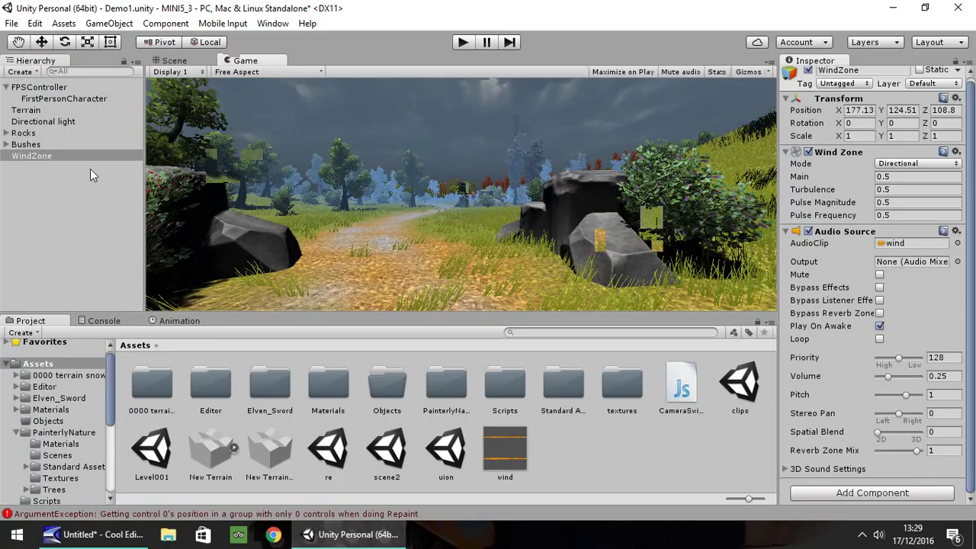
Make the WindZone a child of FirstPersonCharacter and switch its Mode to Spherical
{"action": "left_click_drag", "start_coordinate": [42, 157], "coordinate": [52, 103]}
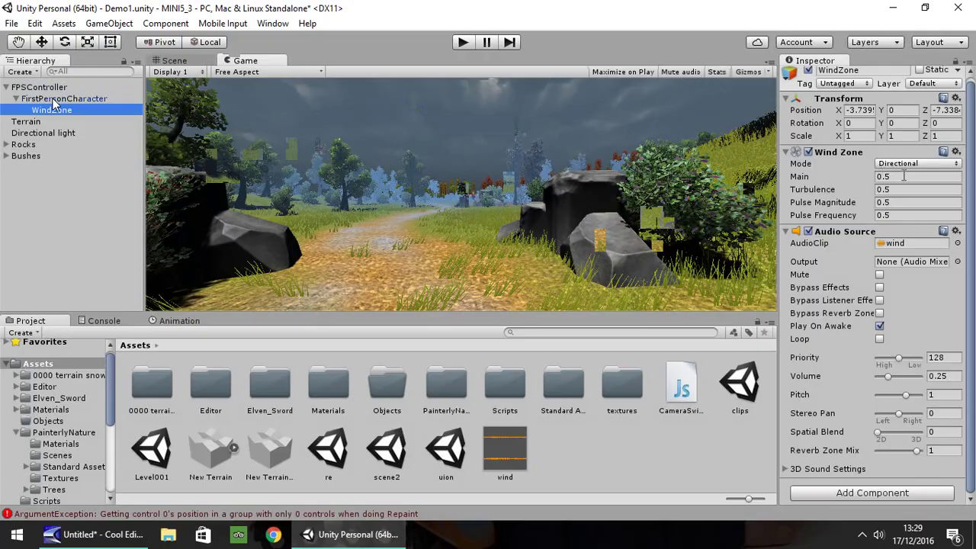
{"action": "left_click", "coordinate": [906, 163]}
{"action": "left_click", "coordinate": [905, 200]}
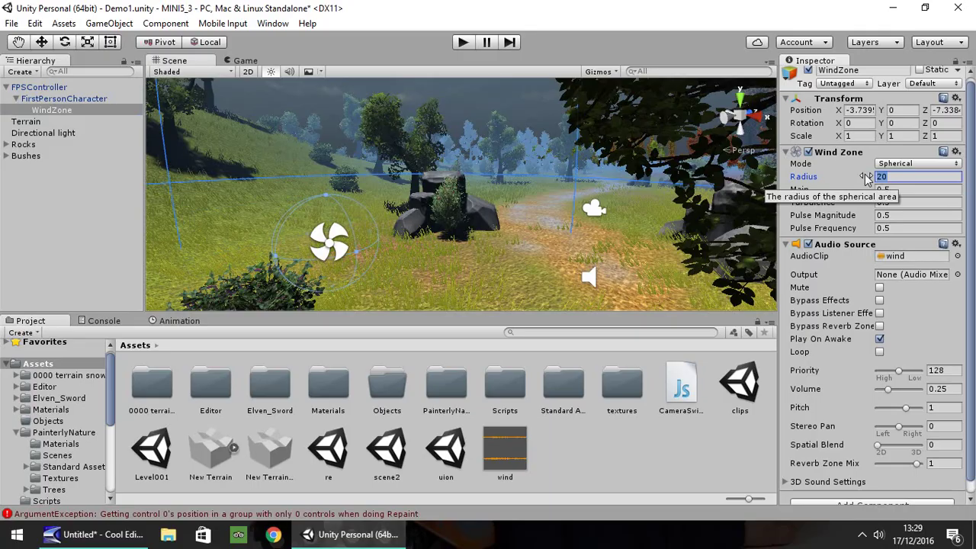
Set the WindZone's Radius to 2 and its Main and Turbulence to 5, and play-test walking near the trees
{"action": "type", "text": "2"}
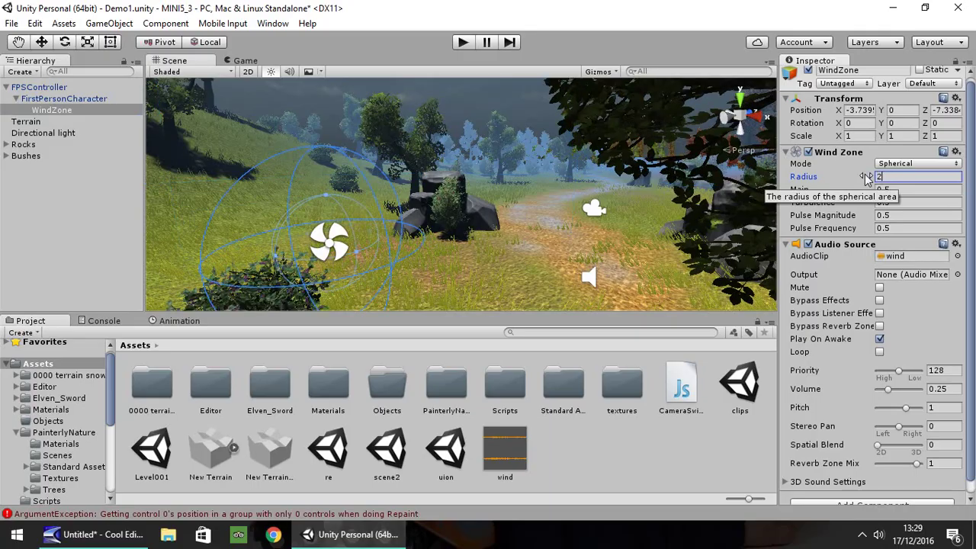
{"action": "left_click", "coordinate": [901, 188]}
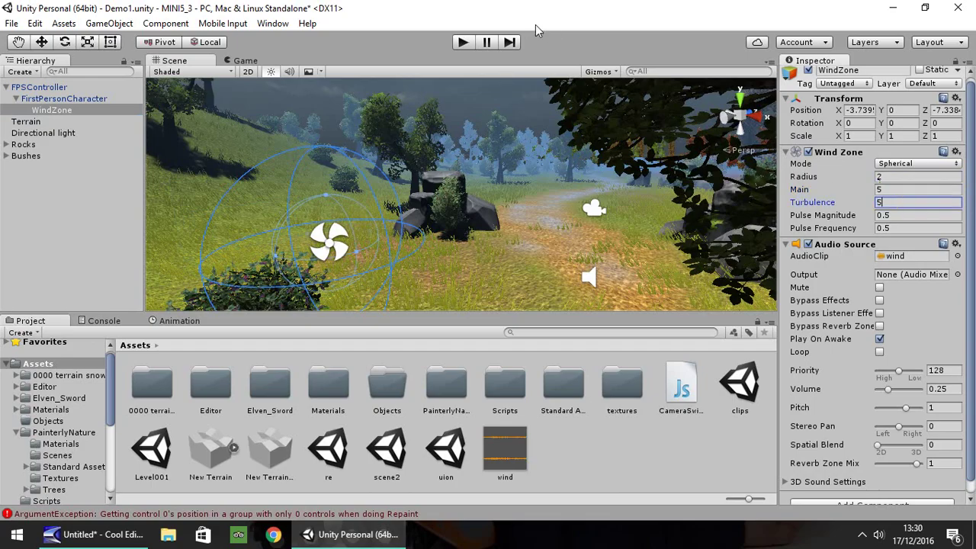
{"action": "left_click", "coordinate": [464, 43]}
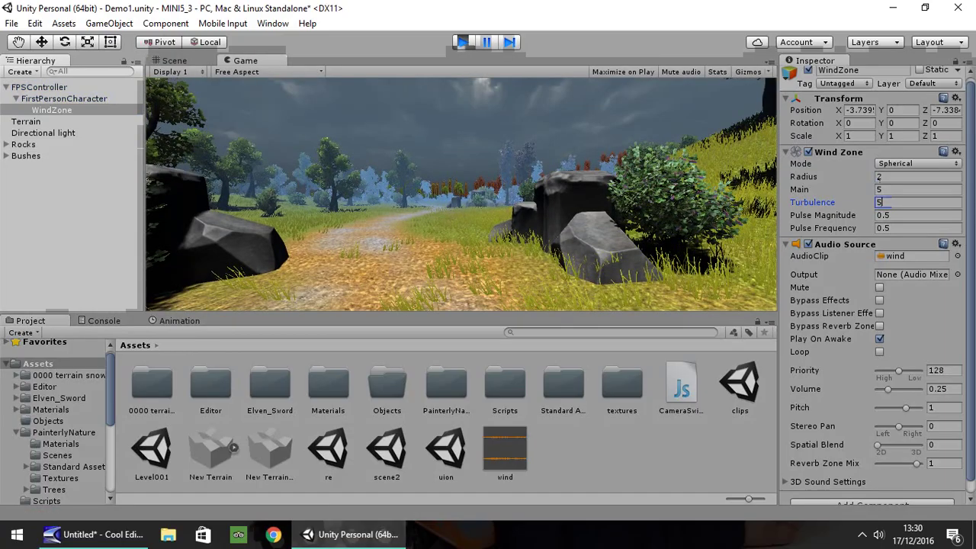
{"action": "key", "text": "w"}
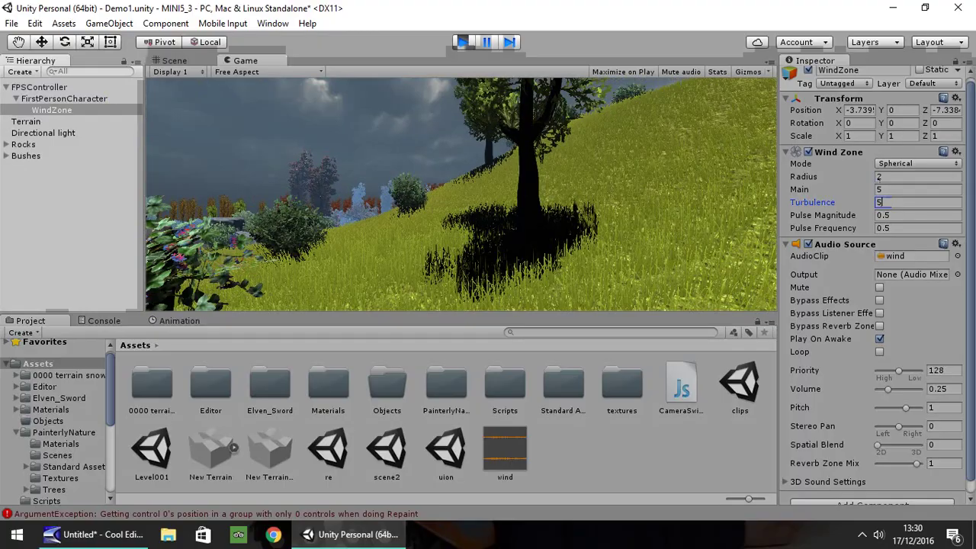
{"action": "key", "text": "ctrl+p"}
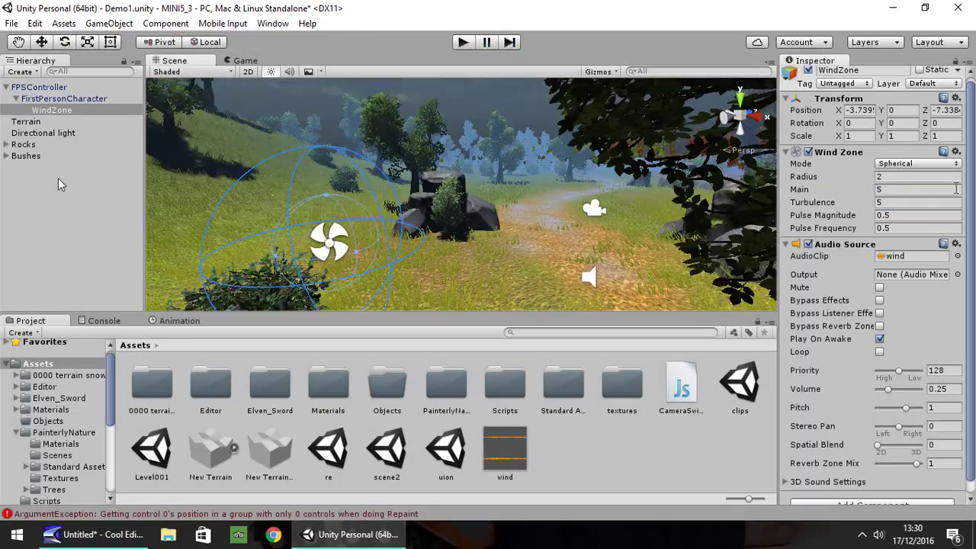
Set the spherical WindZone's Radius to 5 and play-test it by walking among the trees and bushes
{"action": "left_click", "coordinate": [890, 178]}
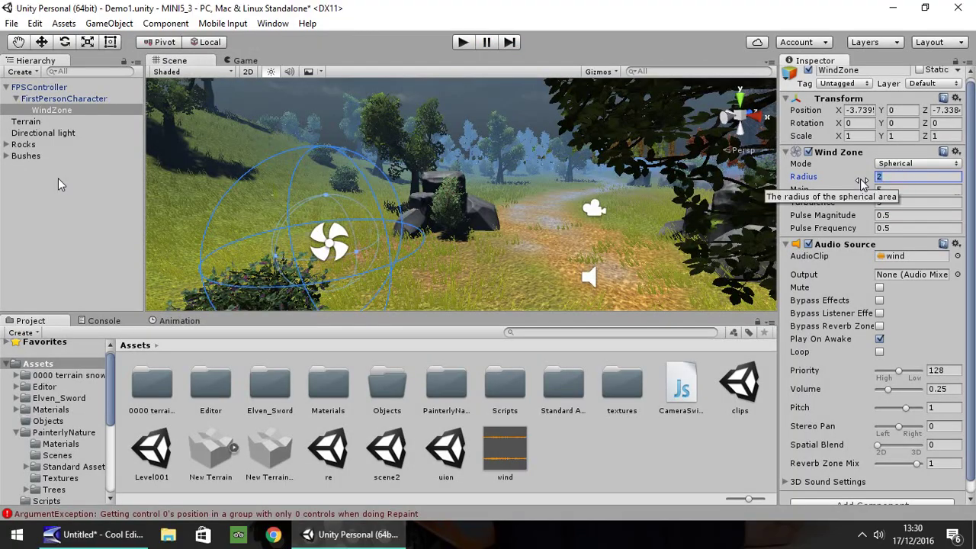
{"action": "type", "text": "5"}
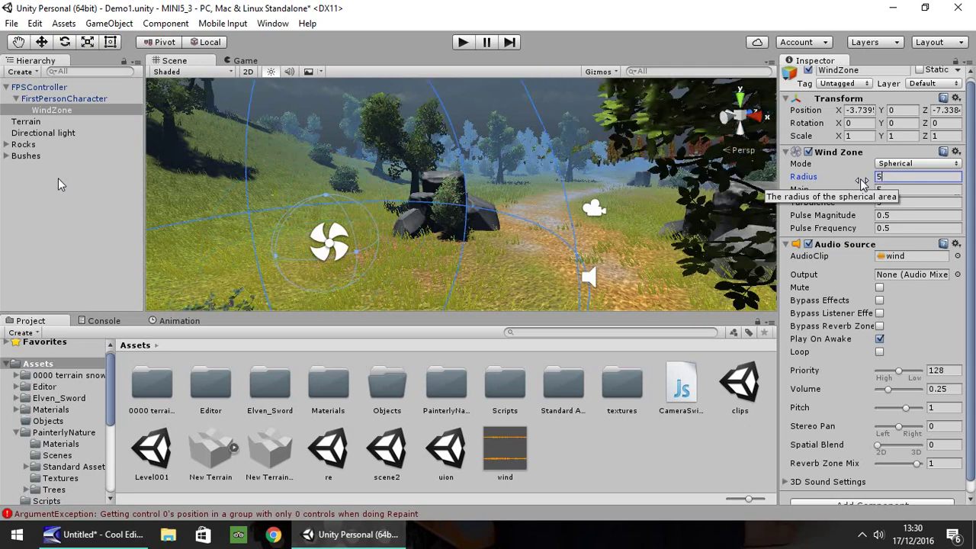
{"action": "left_click", "coordinate": [465, 44]}
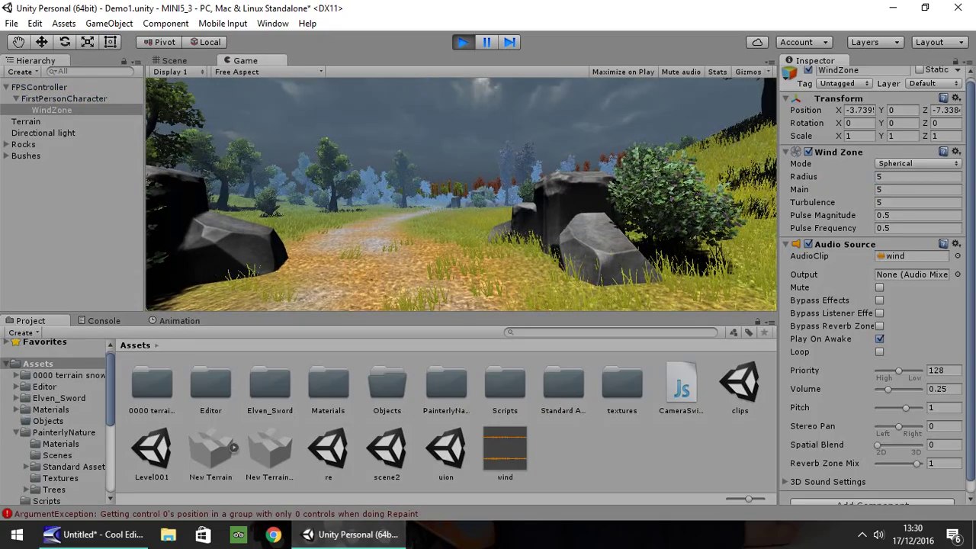
{"action": "key", "text": "w"}
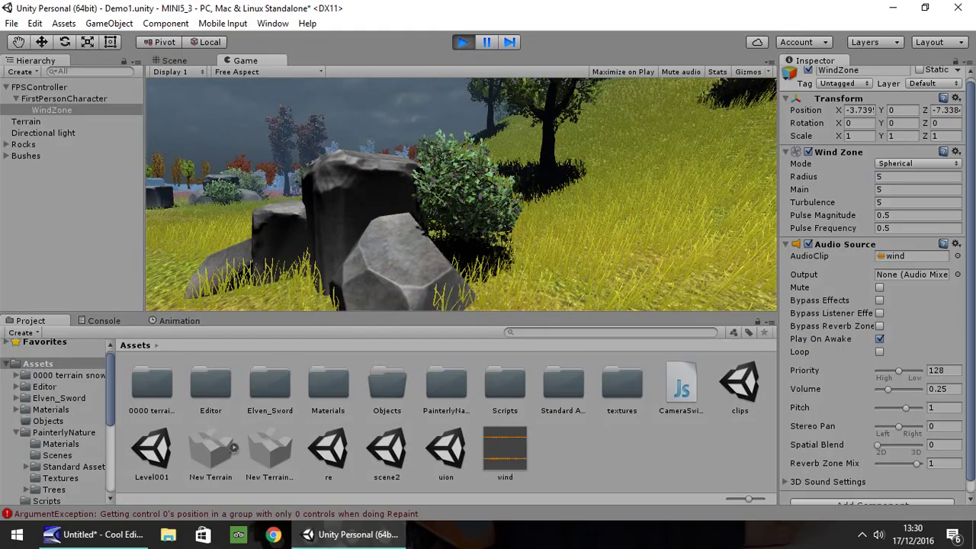
{"action": "key", "text": "w"}
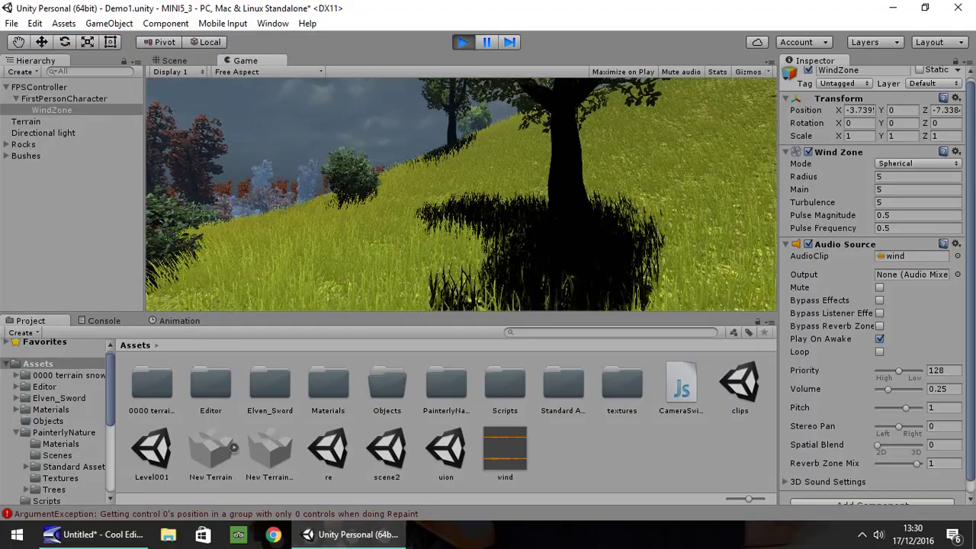
{"action": "key", "text": "w"}
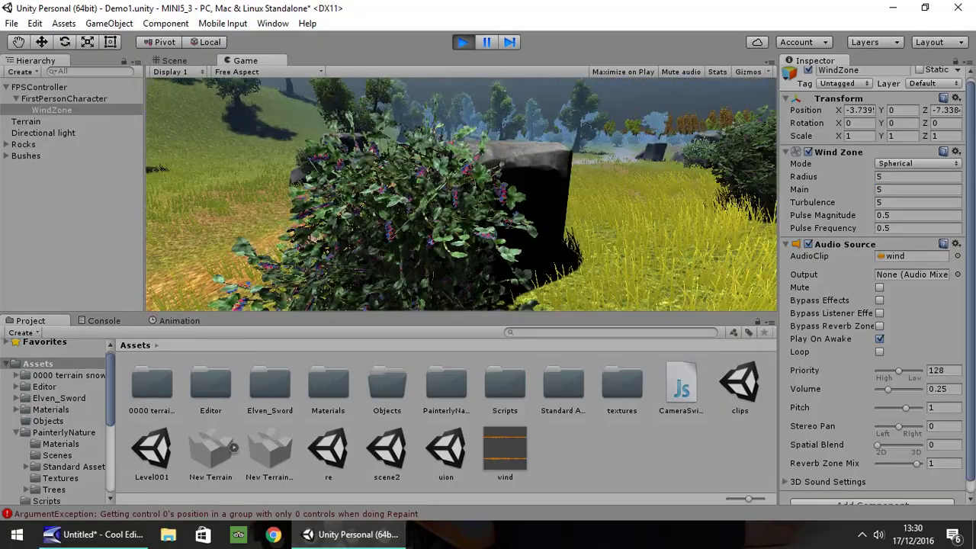
Walk into the berry bush by the rock to examine its leaves in the wind, and stop the play-test
{"action": "key", "text": "w"}
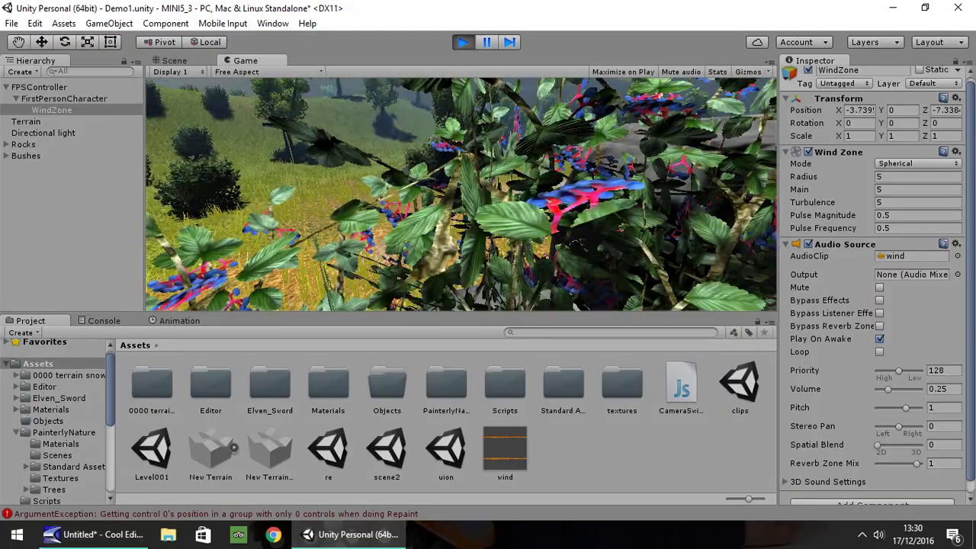
{"action": "key", "text": "w"}
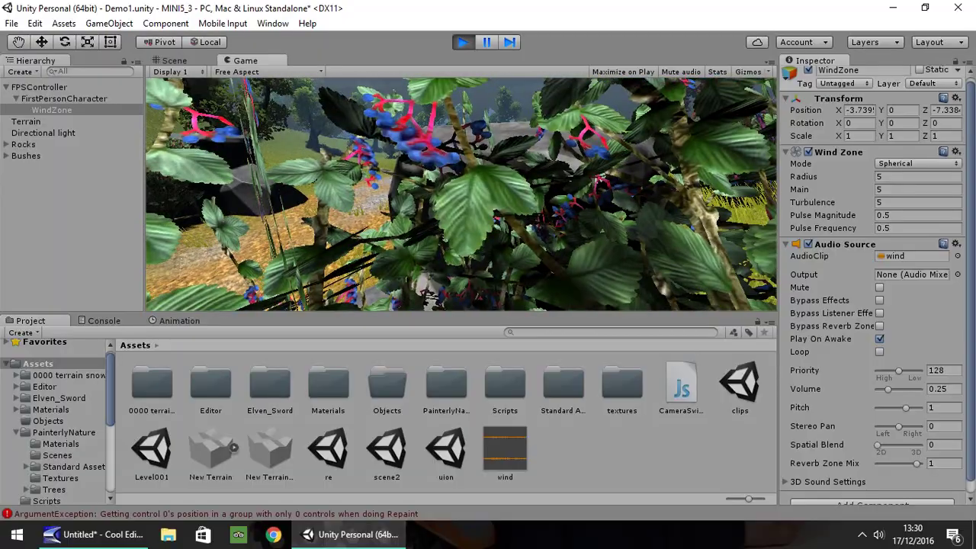
{"action": "key", "text": "ctrl+p"}
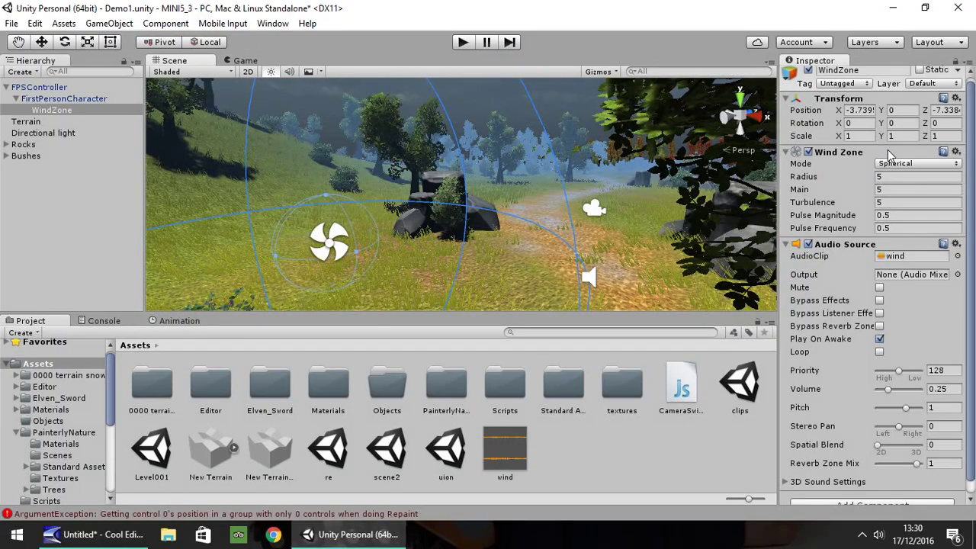
Increase the spherical WindZone's Radius to 27.24 and play-test it by walking along the path and among the trees
{"action": "left_click_drag", "start_coordinate": [805, 182], "coordinate": [392, 180]}
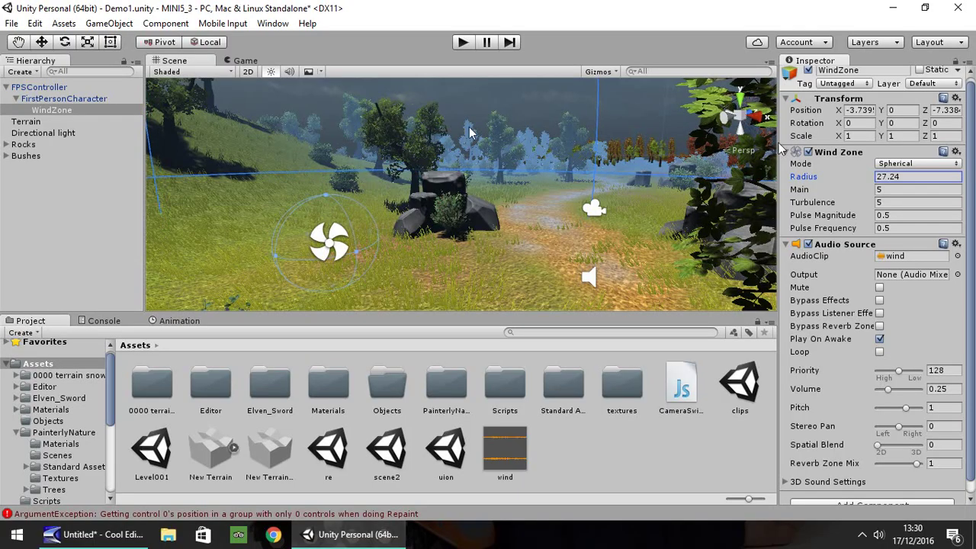
{"action": "left_click", "coordinate": [466, 42]}
{"action": "left_click", "coordinate": [466, 43]}
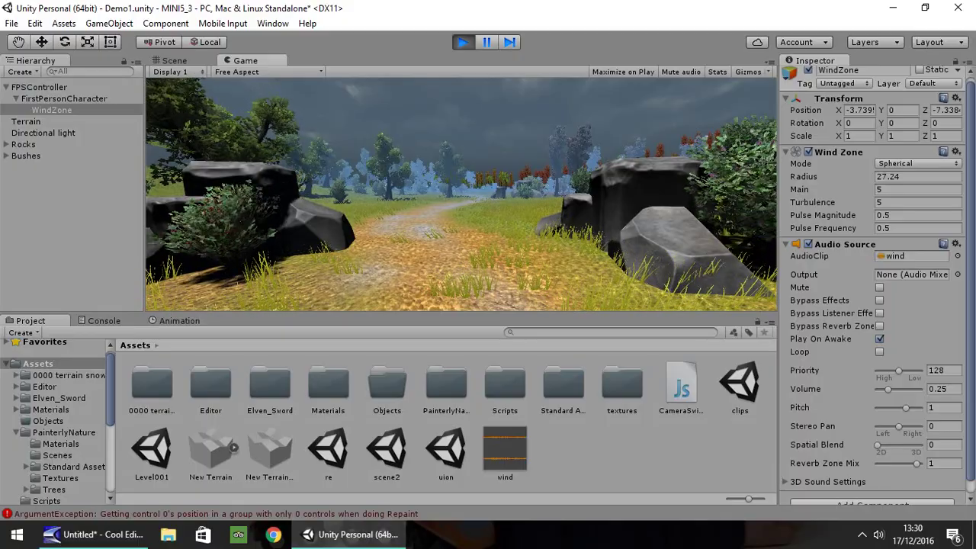
{"action": "key", "text": "w"}
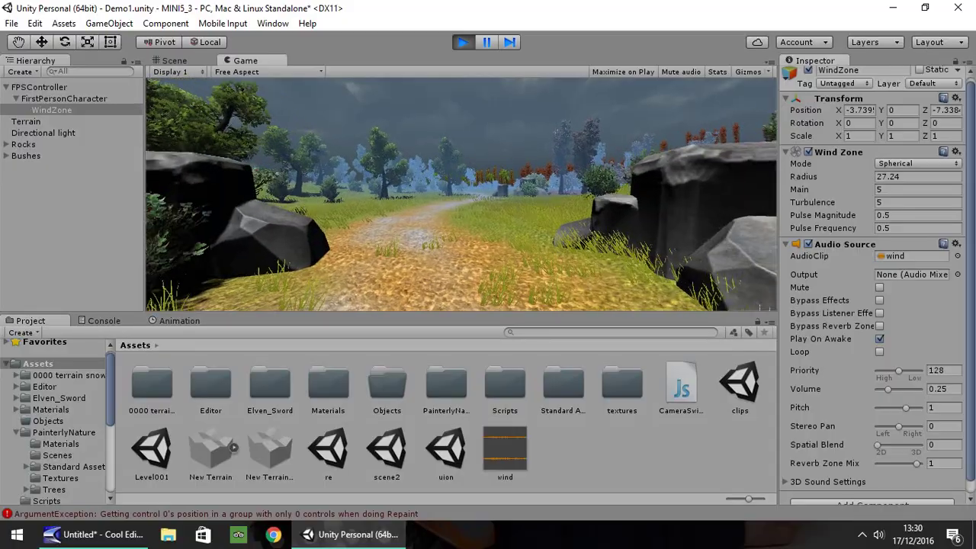
{"action": "key", "text": "w"}
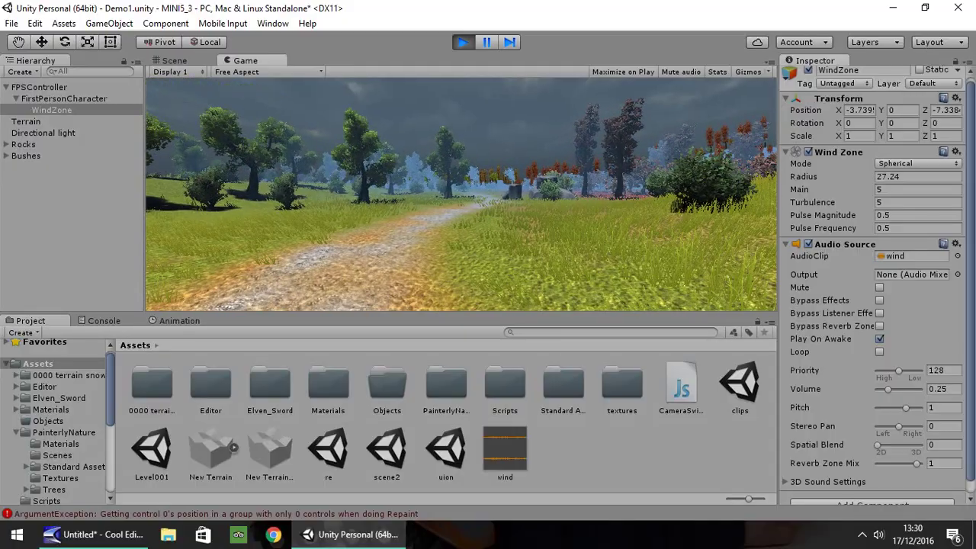
{"action": "key", "text": "w"}
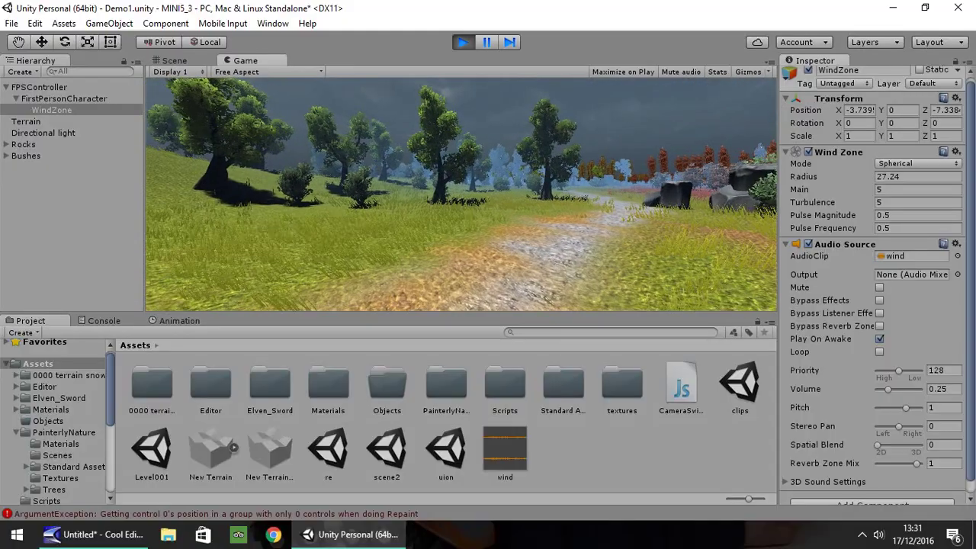
{"action": "key", "text": "w"}
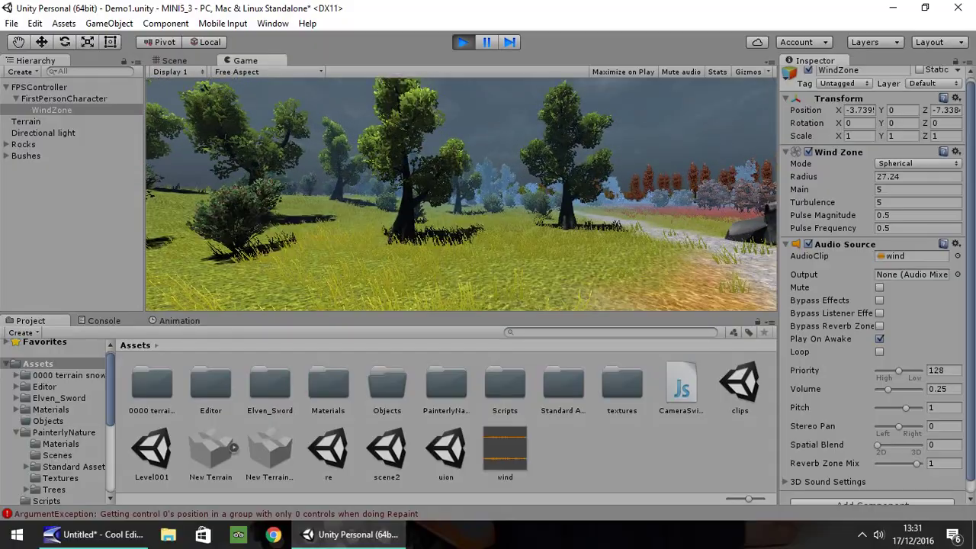
{"action": "key", "text": "w"}
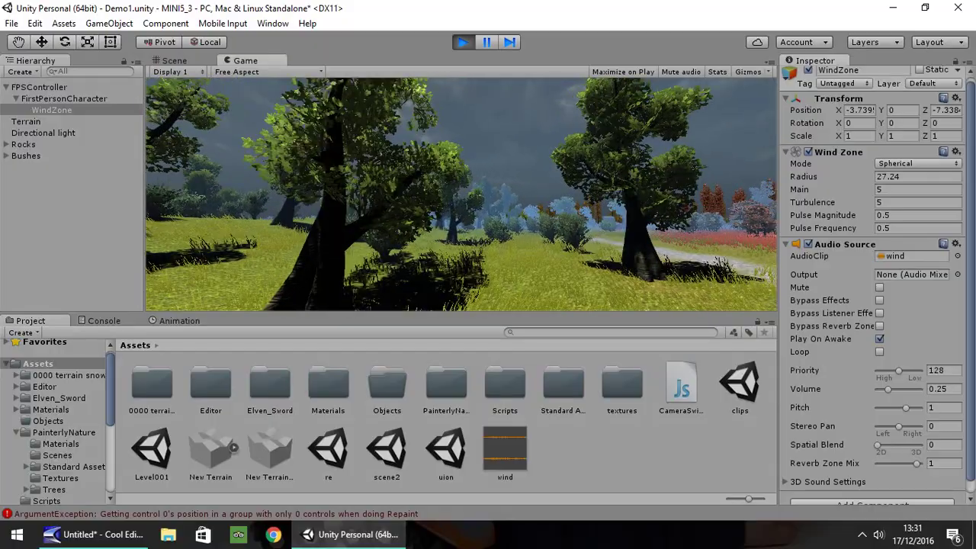
{"action": "key", "text": "w"}
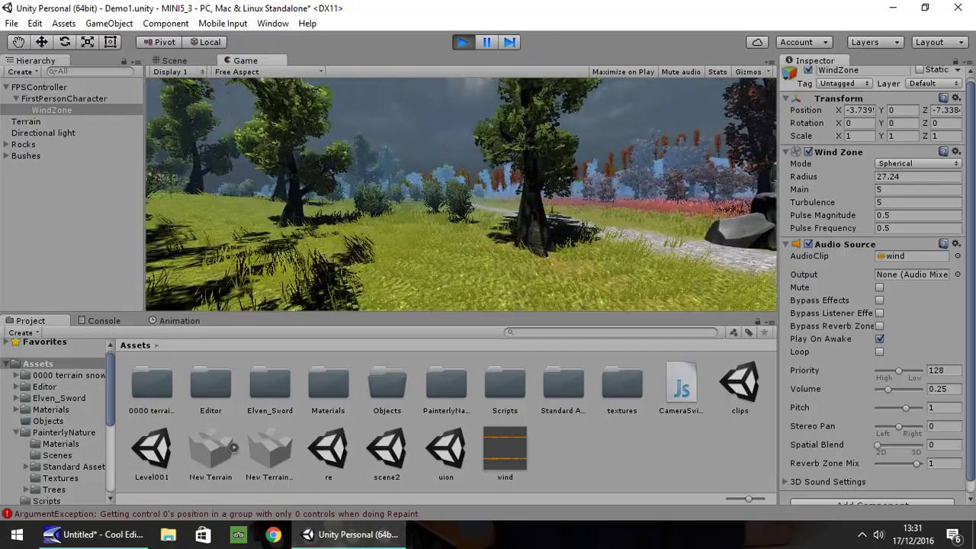
{"action": "key", "text": "ctrl+p"}
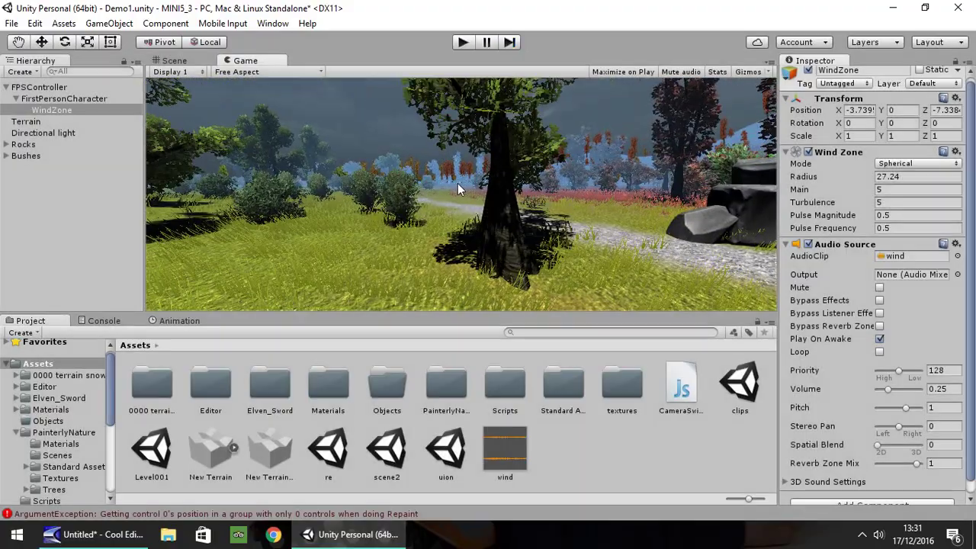